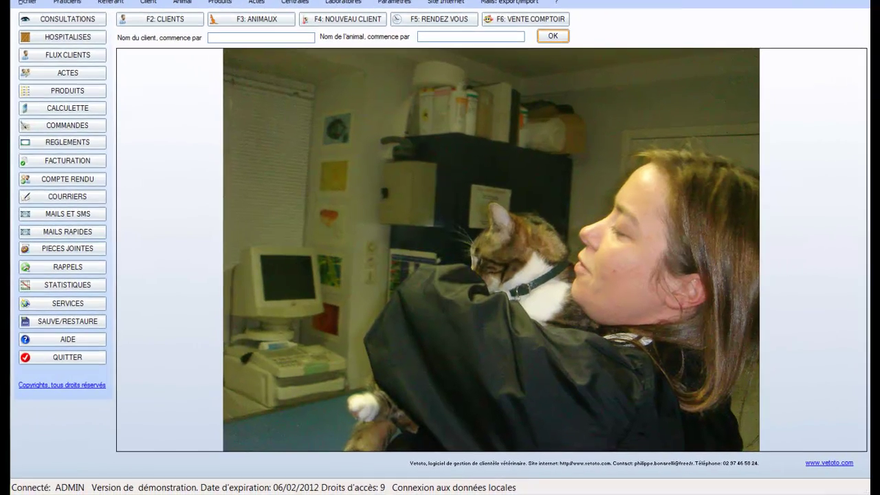
Open the screen resolution settings under Appearance and Personalization in the Windows Control Panel.
key(super)
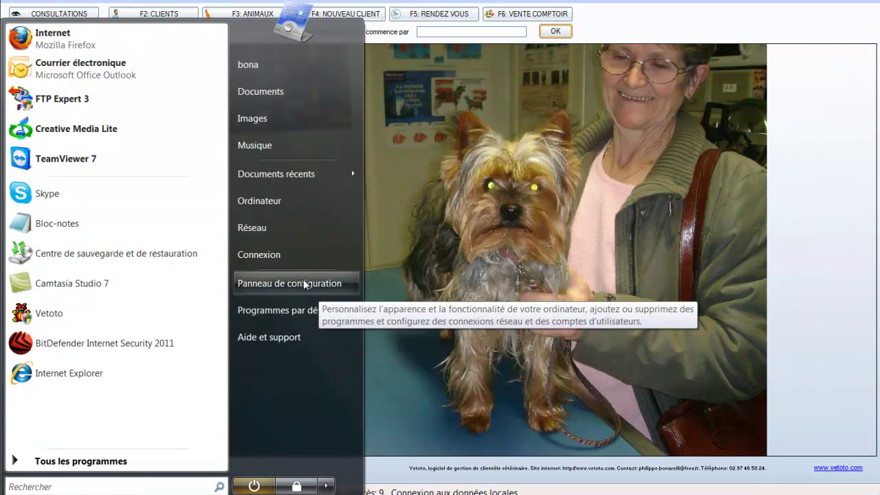
click(304, 281)
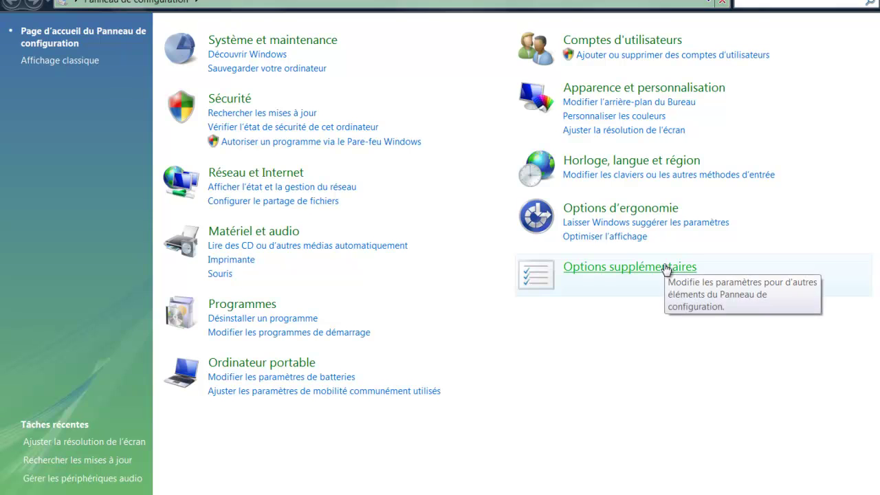
click(626, 91)
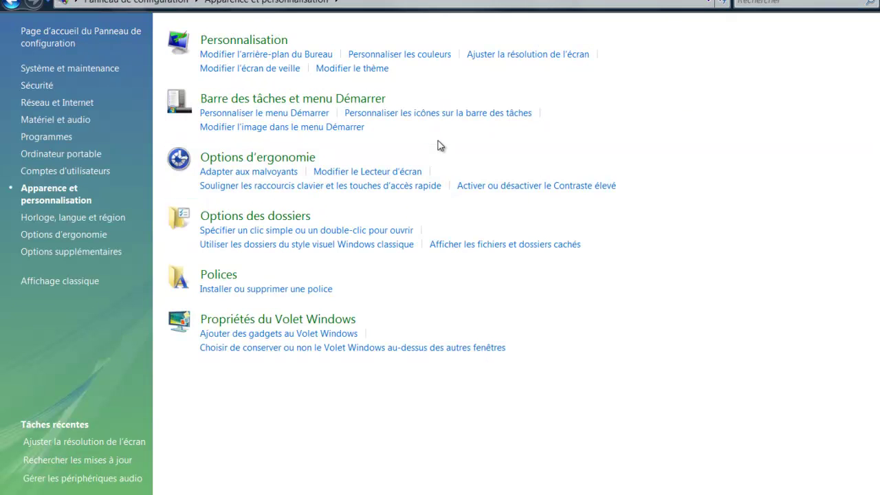
click(506, 55)
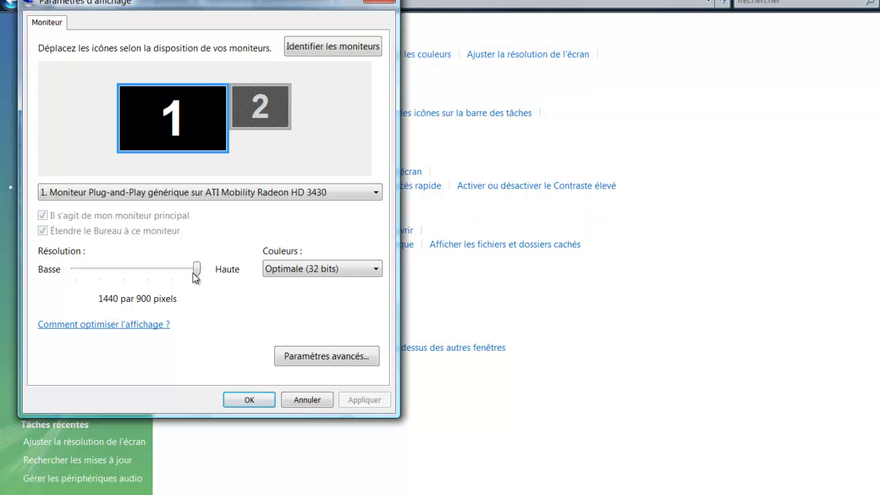
Try monitor 1 at 800 by 600 and 1024 by 768 pixels, and confirm the resolution at 1440 by 900 pixels.
drag(198, 271, 76, 271)
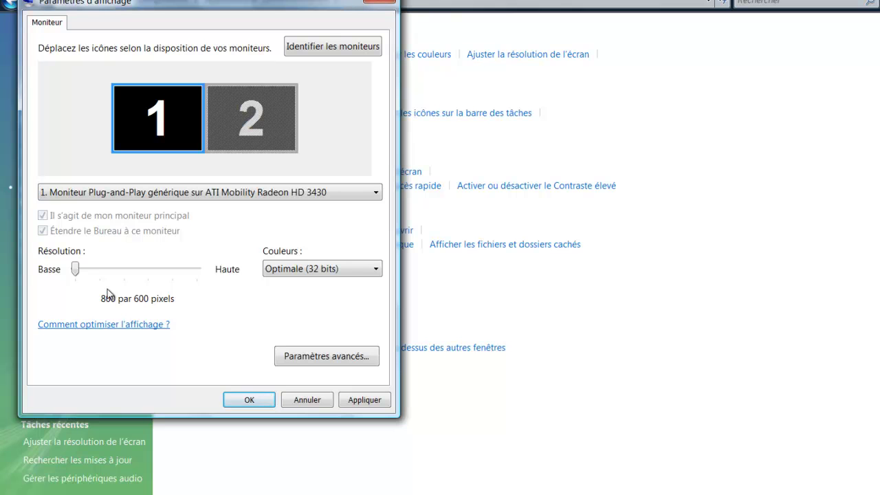
drag(76, 270, 124, 272)
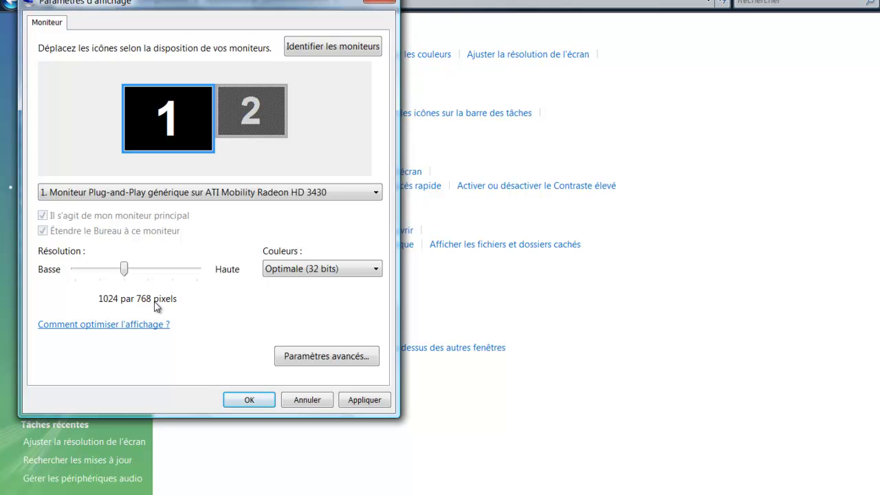
drag(125, 271, 200, 271)
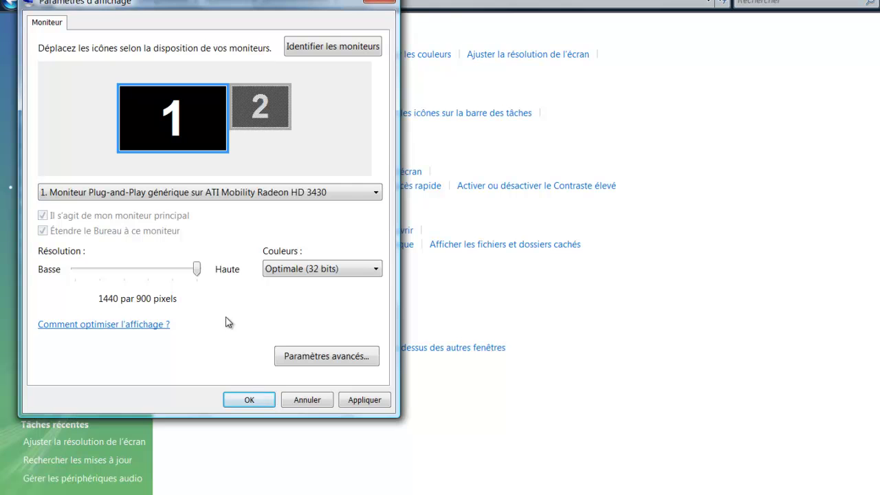
click(245, 402)
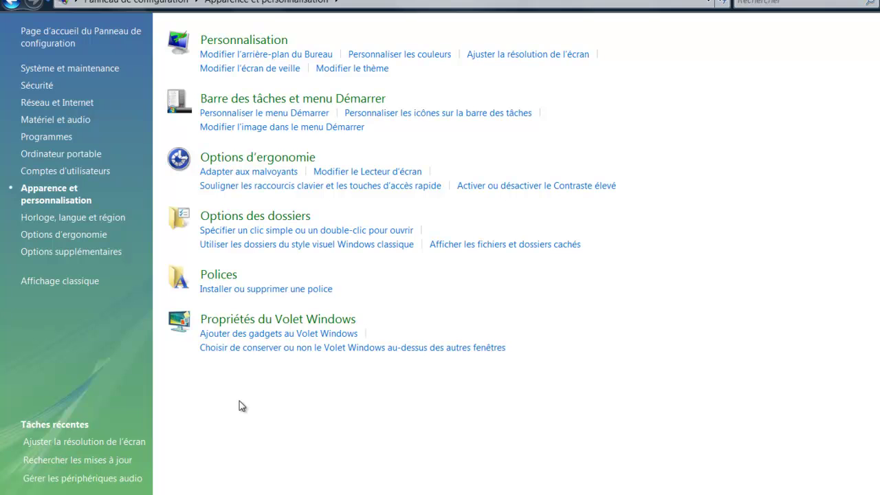
Open the customization of the current regional format in the Control Panel's regional and language options.
click(11, 3)
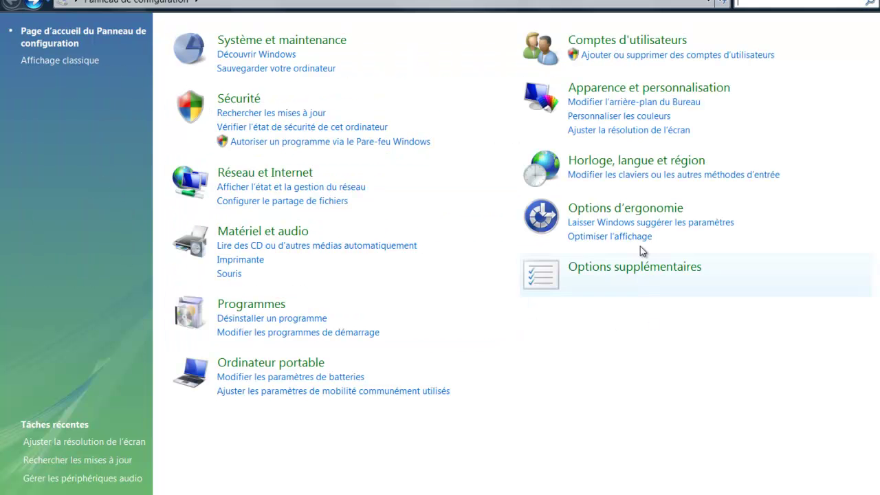
click(622, 165)
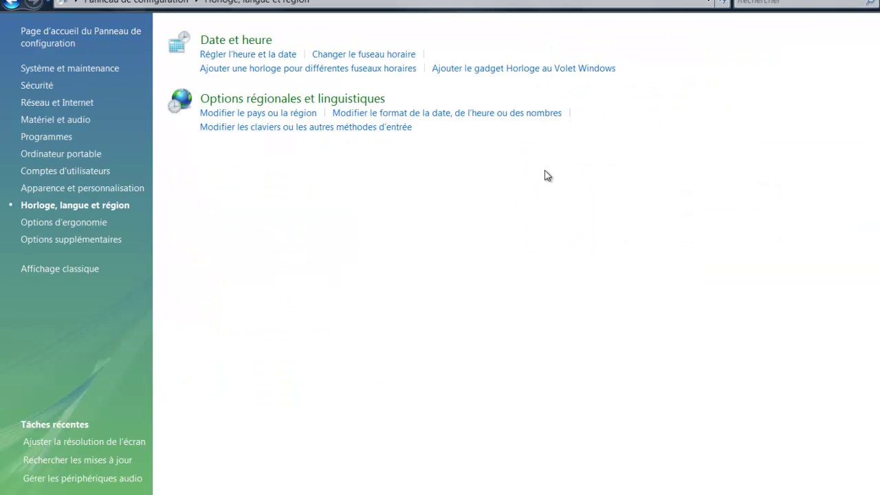
click(272, 100)
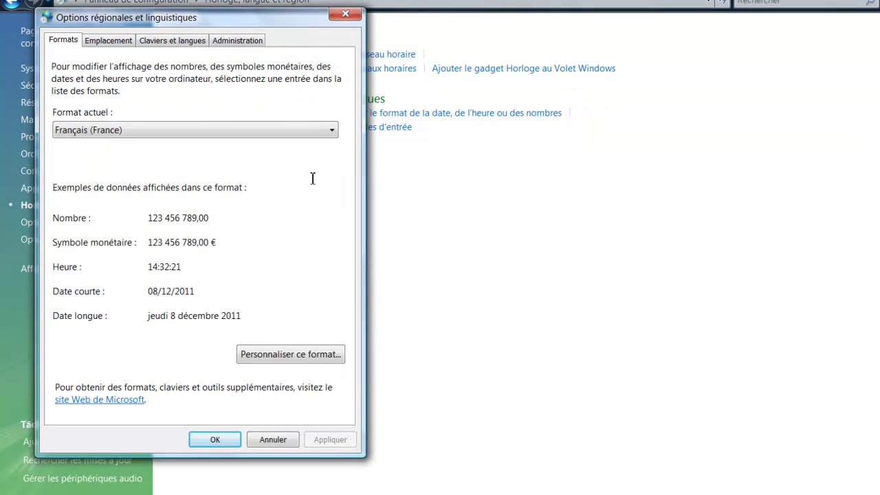
click(264, 362)
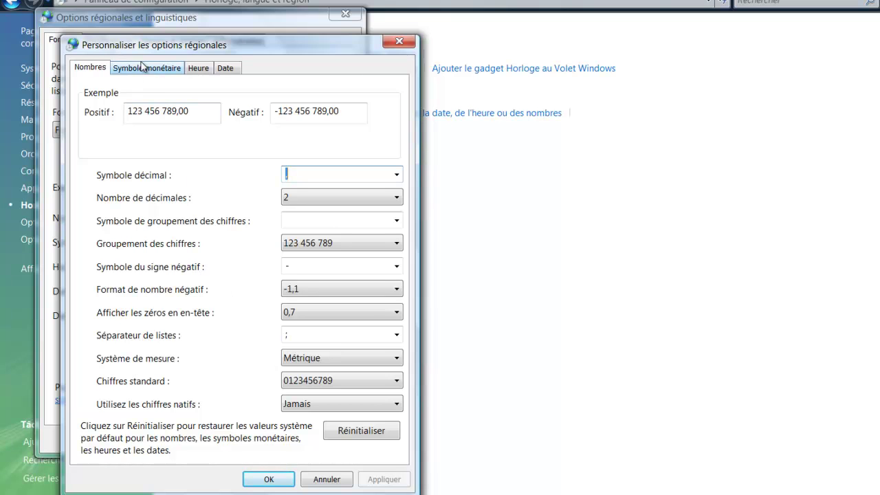
Check the available currency symbols for the regional format and close the regional settings without changing them.
click(141, 68)
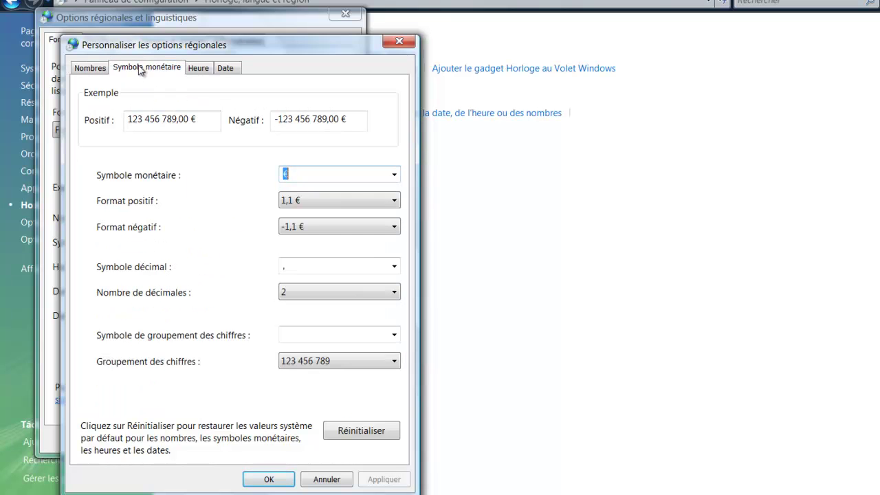
click(396, 176)
click(397, 176)
click(319, 479)
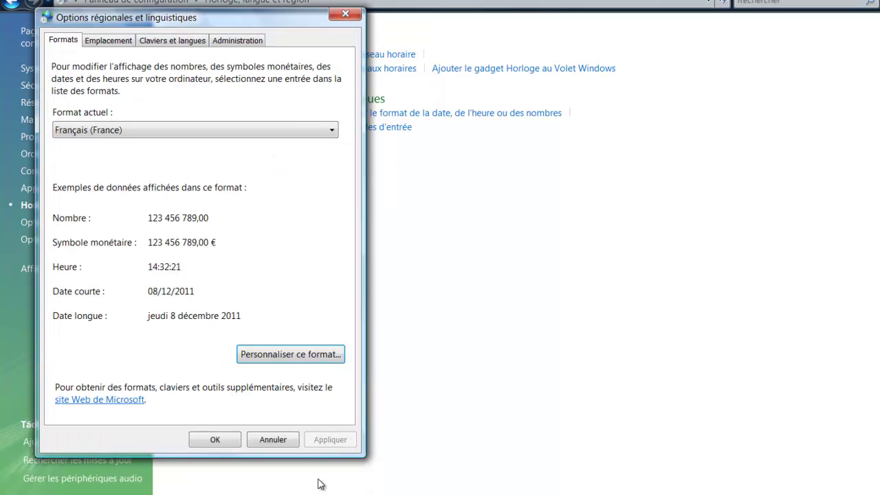
click(268, 444)
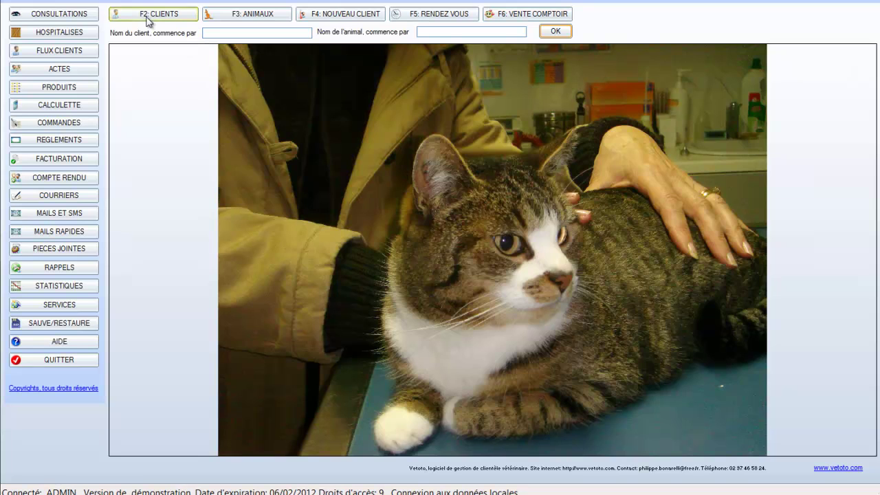
Open the client selection window in Vetoto, hide the N° du client column and show it again.
click(146, 19)
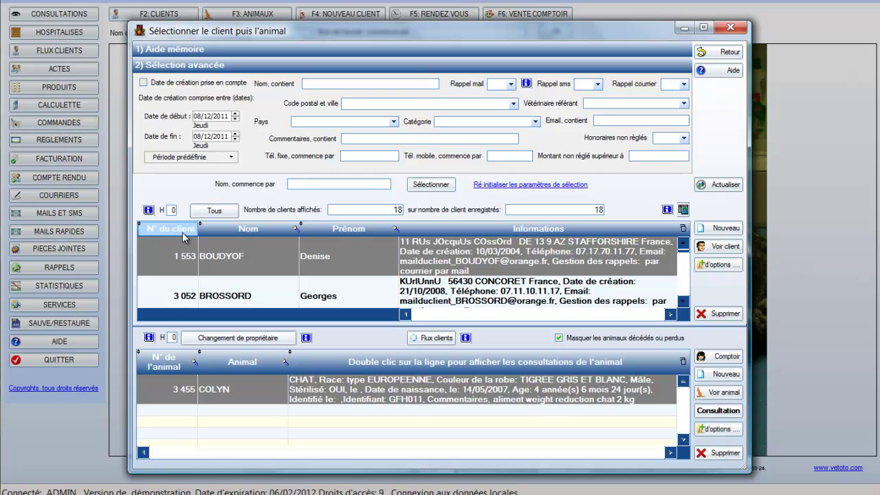
right_click(217, 232)
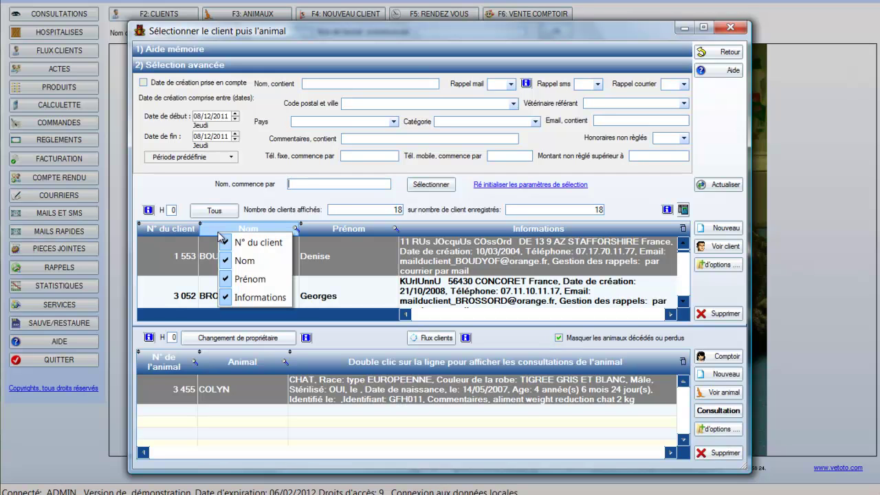
click(271, 244)
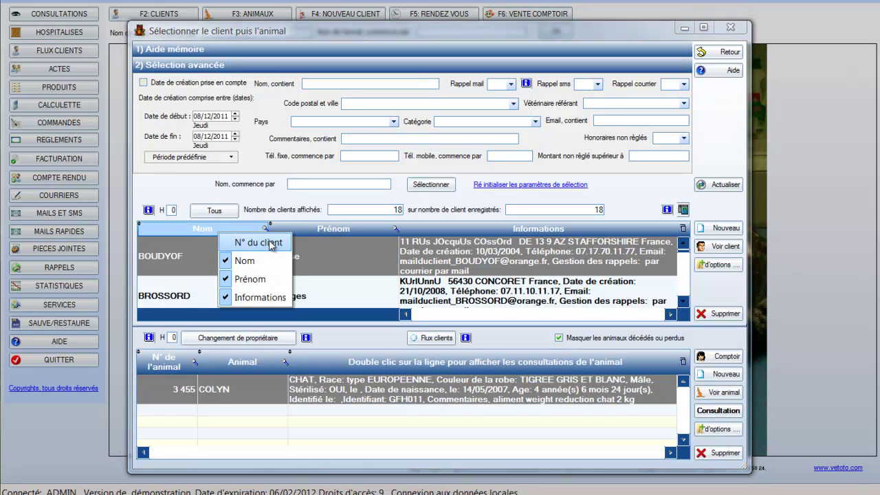
click(271, 244)
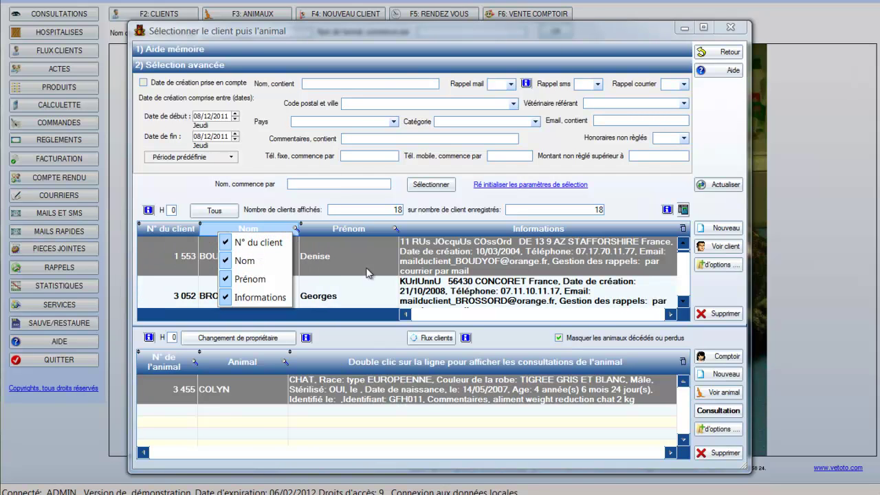
Search the Prénom column of the client table for a client's first name.
click(390, 234)
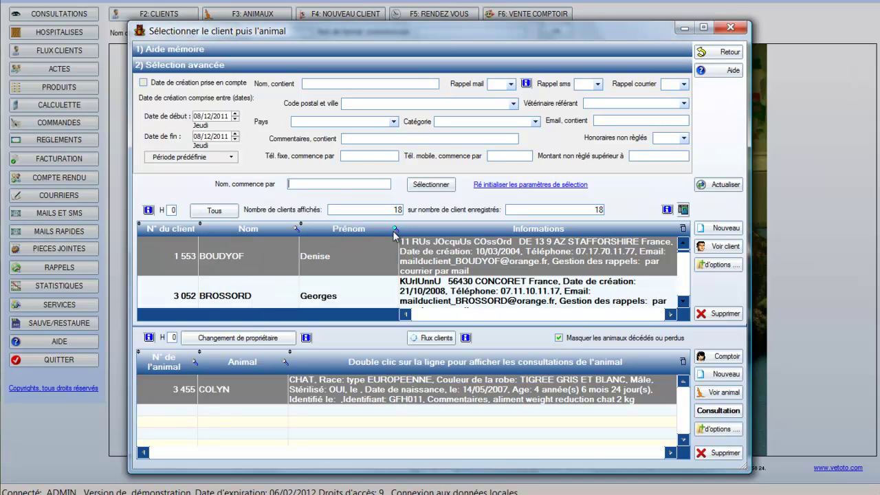
click(394, 234)
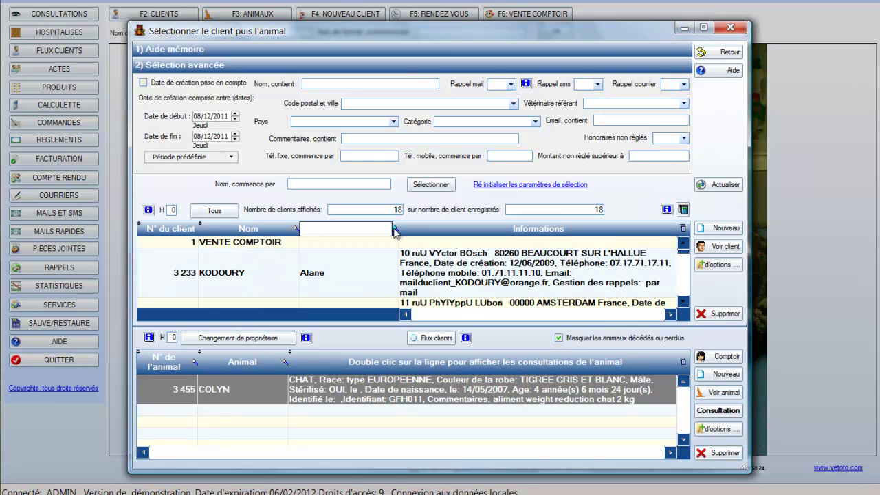
text(Françoise)
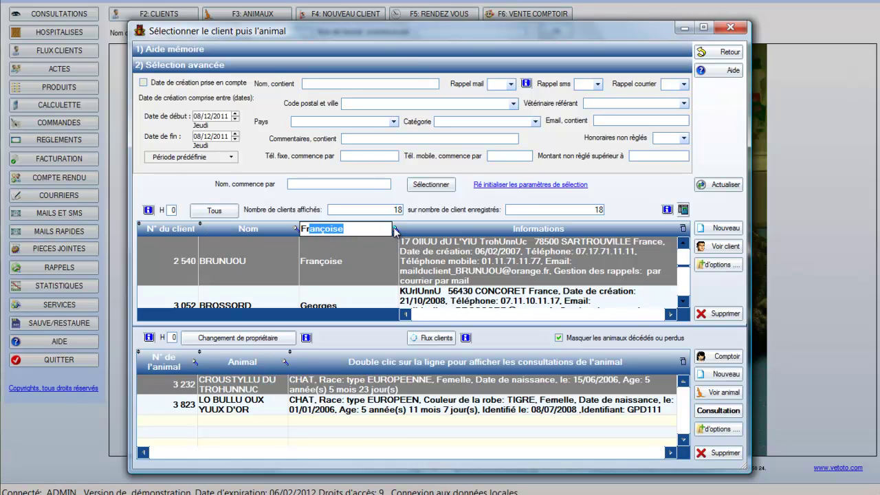
Filter the client table to first names ending with "Se", sort it by Nom, and leave the client selection.
click(396, 233)
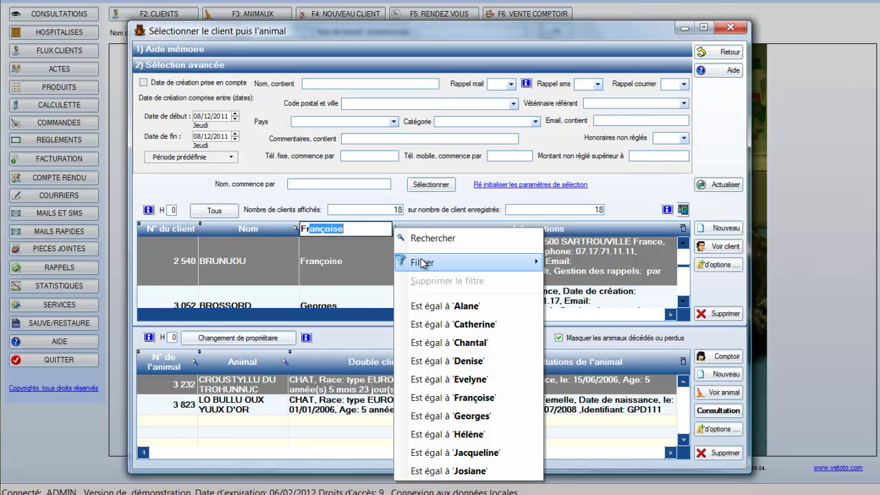
mouse_move(423, 264)
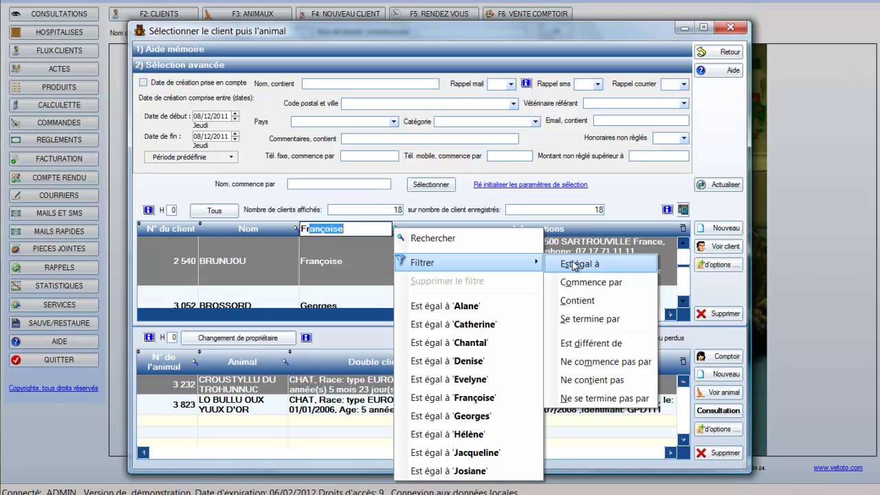
click(578, 319)
text(Se)
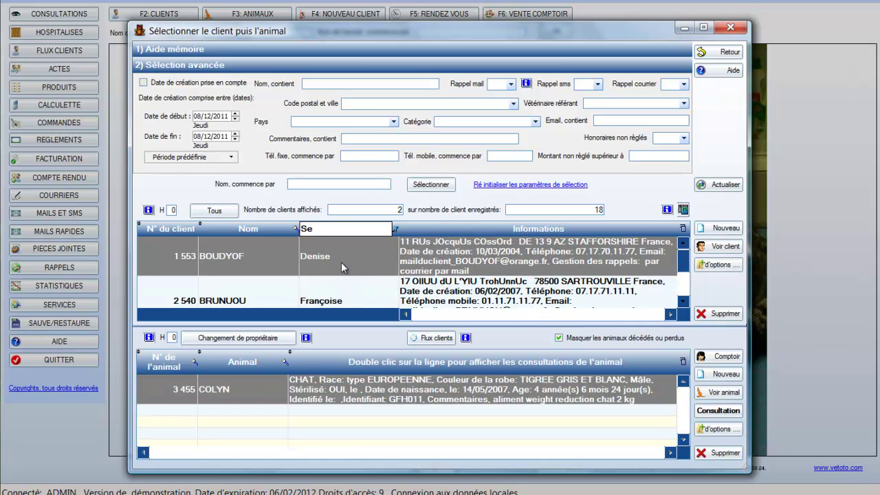
click(255, 229)
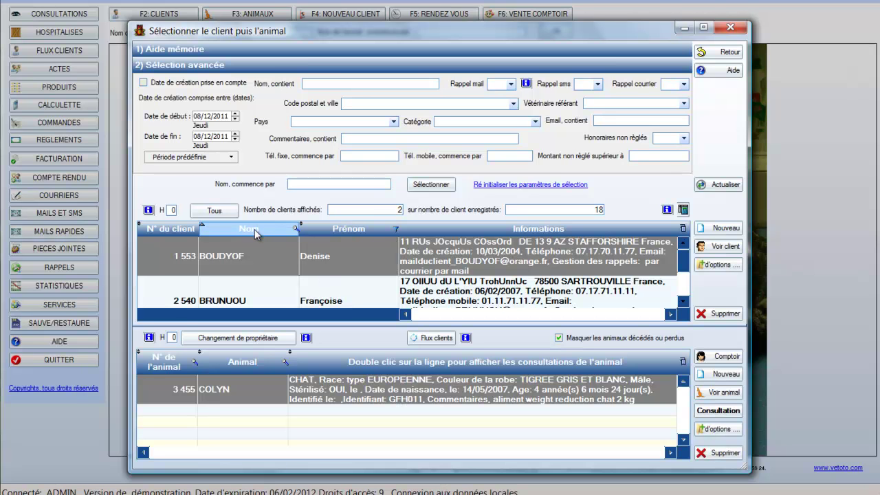
click(715, 53)
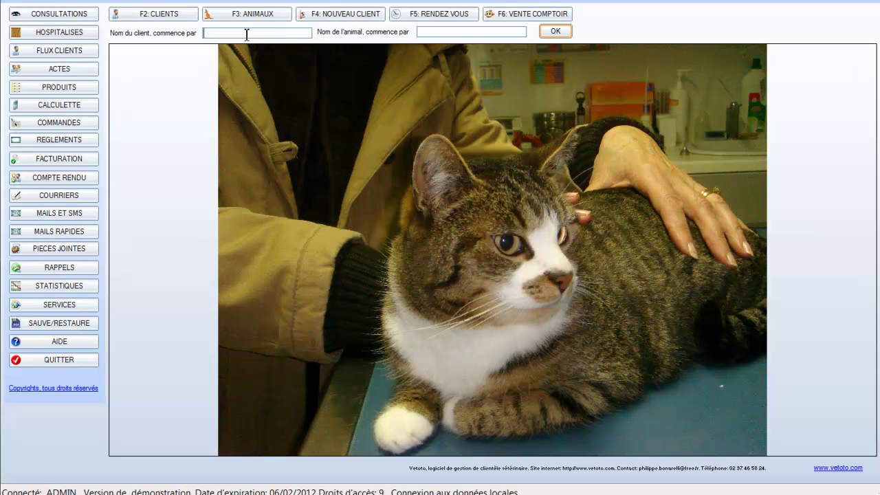
Search for clients whose name starts with "FR" and replace the search text with "BRO" in the client selection window.
text(FR)
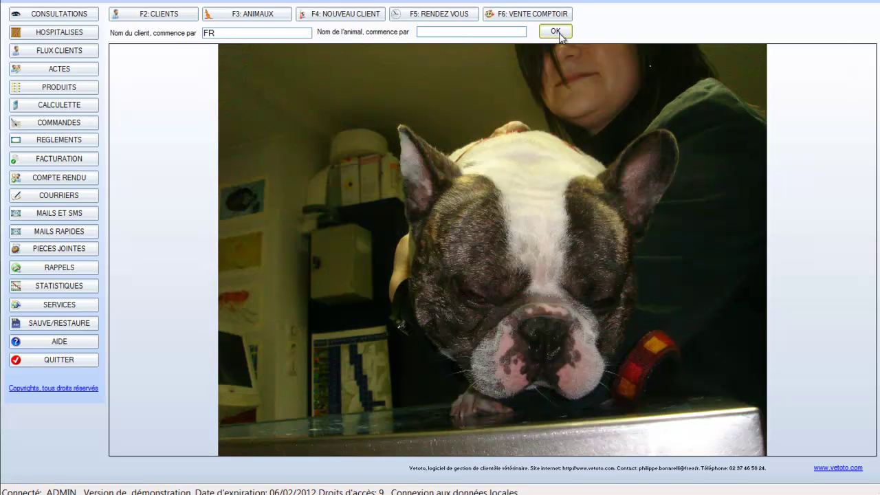
key(Return)
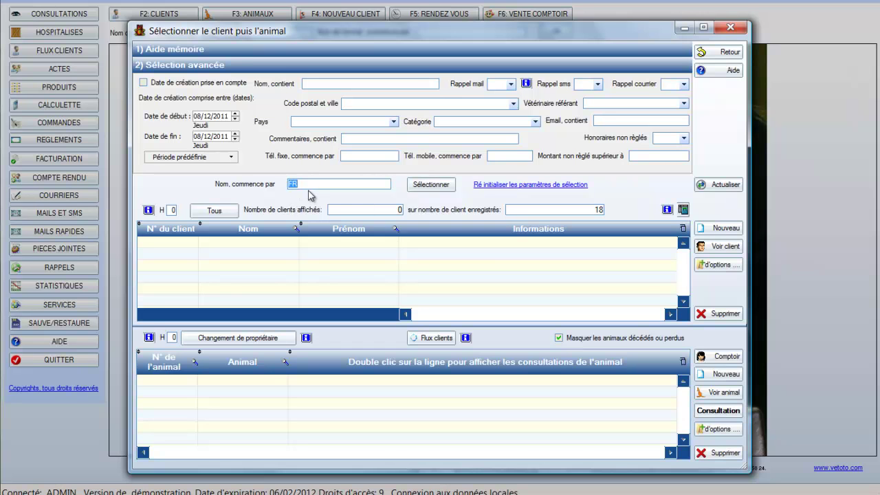
key(BackSpace)
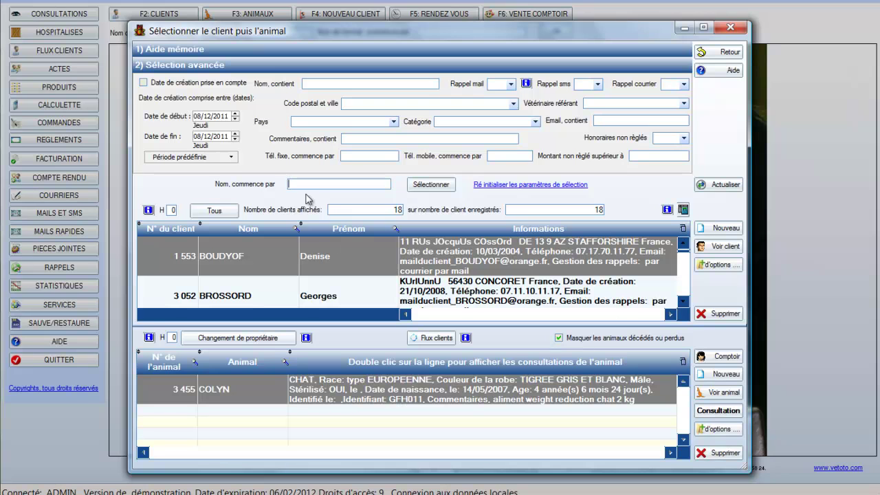
text(BRO)
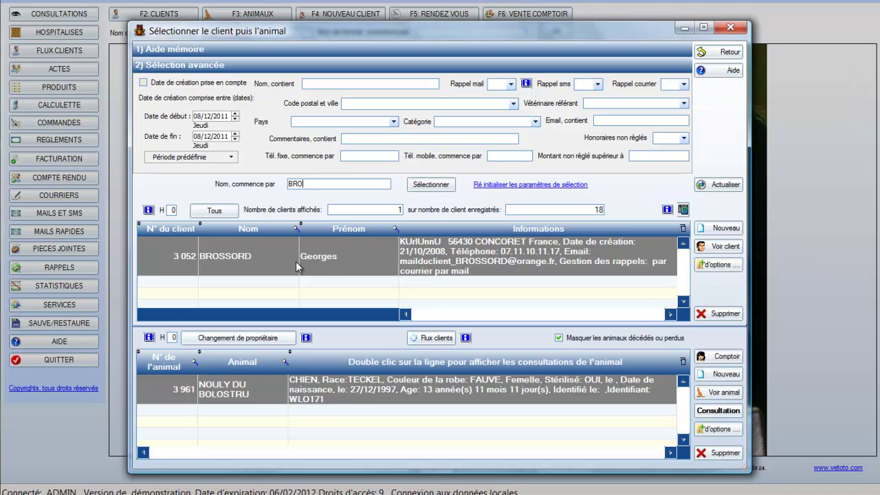
Move the client selection window closer to the screen's upper edge, maximize it and restore it to its normal size.
drag(502, 30, 534, 33)
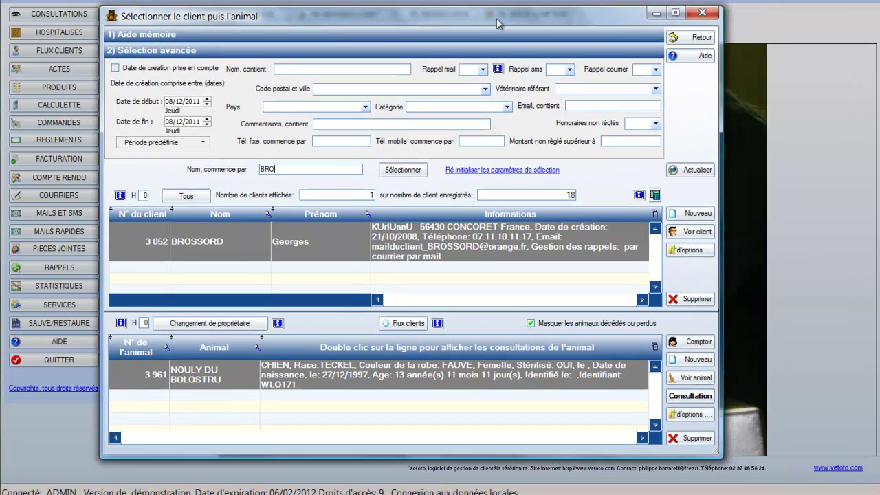
drag(534, 33, 459, 12)
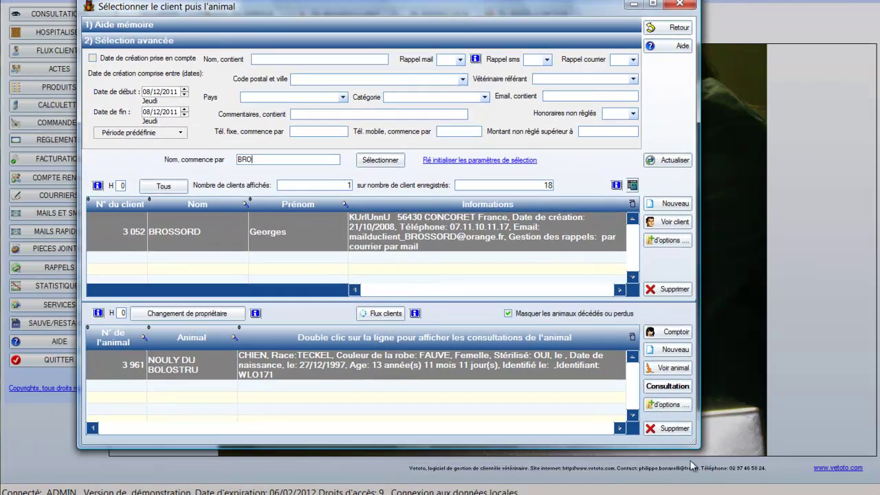
click(655, 6)
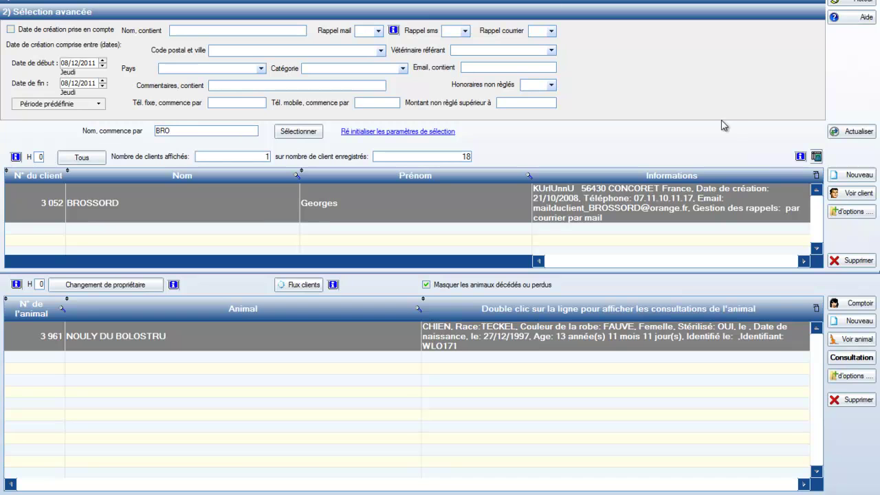
click(837, 1)
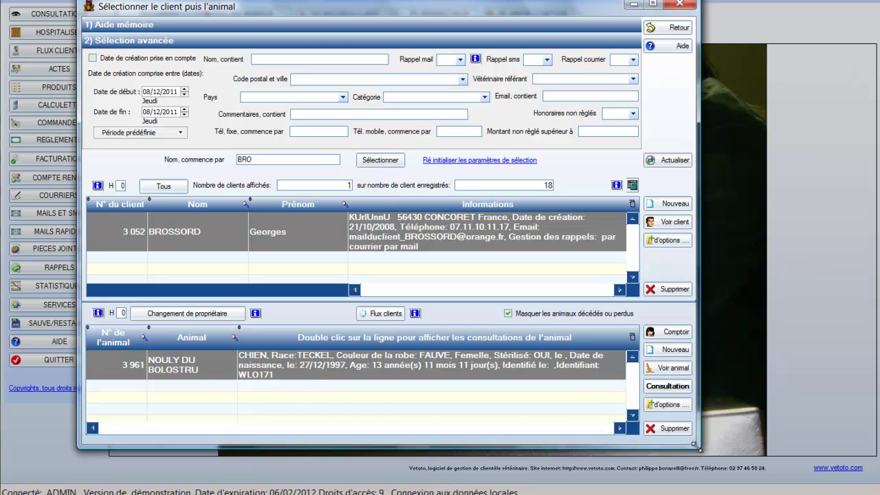
Move the client selection window to the screen's upper-left area and enlarge it to fill most of the screen.
drag(695, 445, 686, 424)
drag(501, 8, 438, 0)
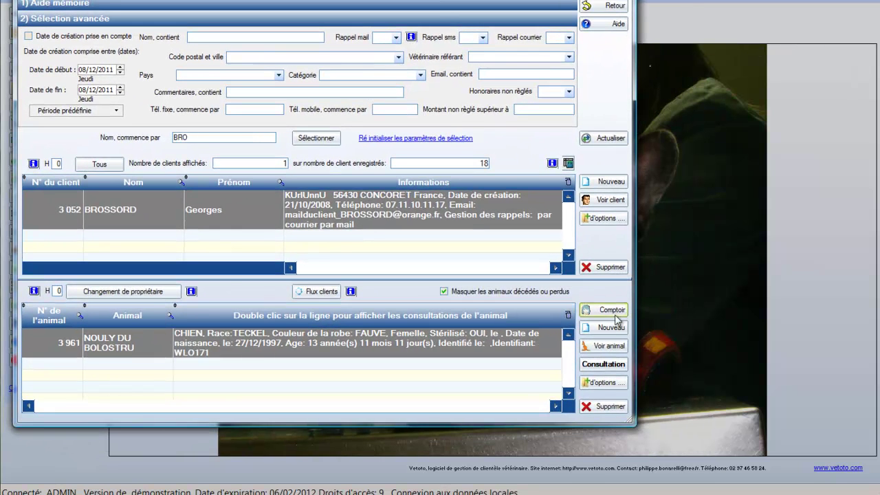
drag(633, 423, 873, 486)
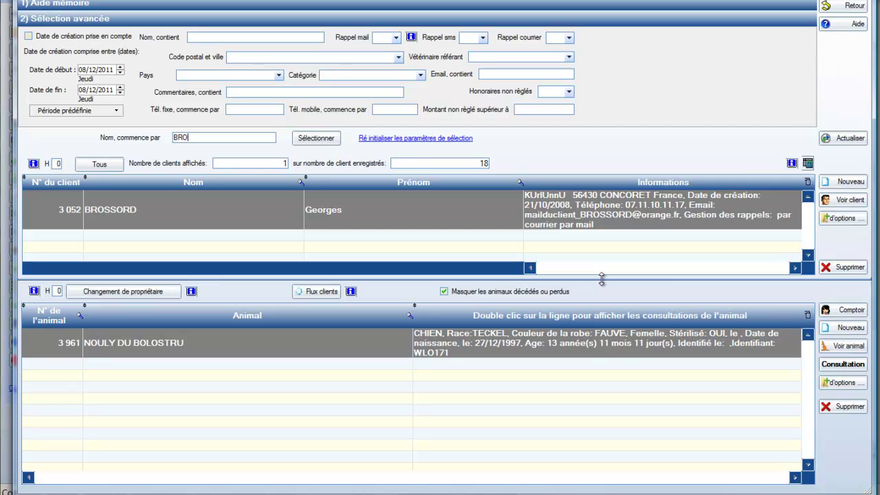
Enlarge the client table by lowering the divider above the animal table, and narrow its Nom column.
mouse_move(601, 277)
mouse_down()
mouse_move(616, 386)
mouse_move(593, 251)
mouse_move(602, 378)
mouse_move(593, 274)
mouse_move(603, 355)
mouse_move(604, 284)
mouse_up()
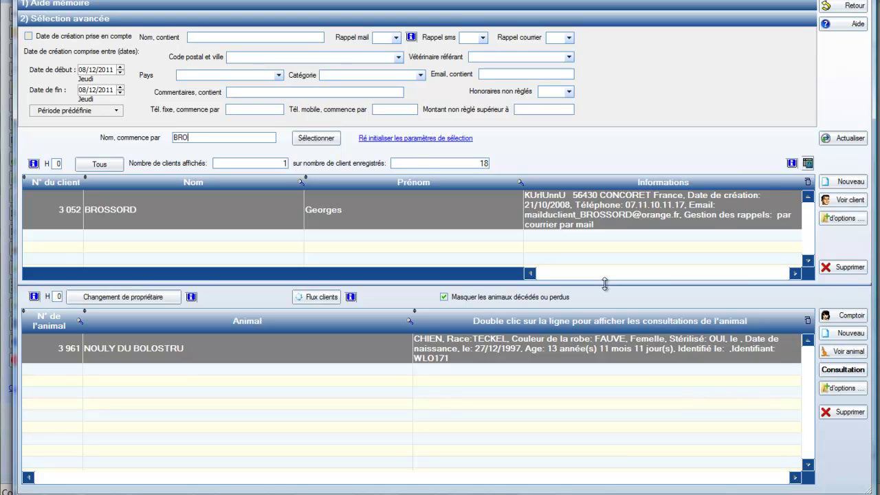
mouse_move(604, 284)
mouse_down()
mouse_move(604, 314)
mouse_move(602, 298)
mouse_up()
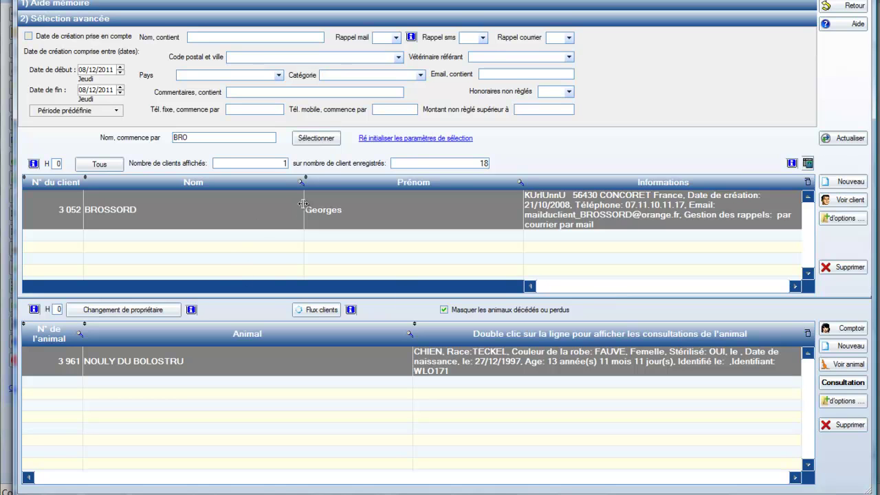
drag(303, 202, 273, 200)
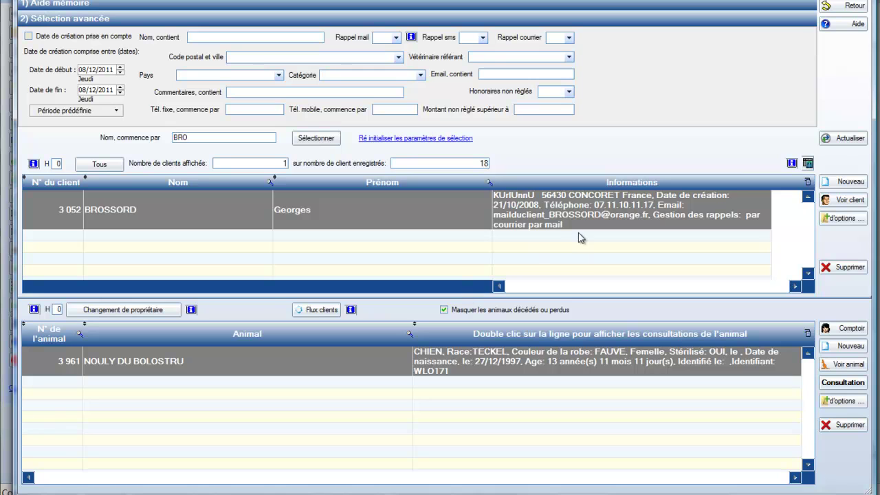
Show all clients with row height H set to 1 in the client and animal tables, and slightly narrow the Animal column.
click(60, 165)
click(111, 165)
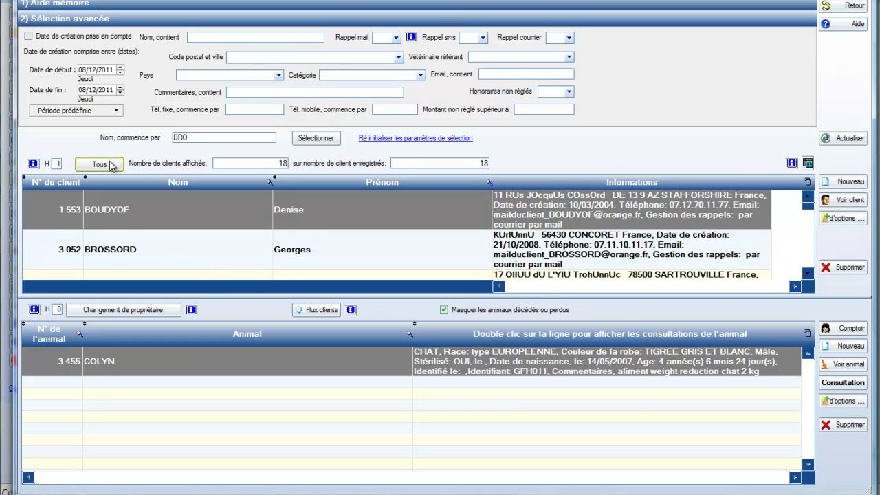
click(853, 8)
click(138, 13)
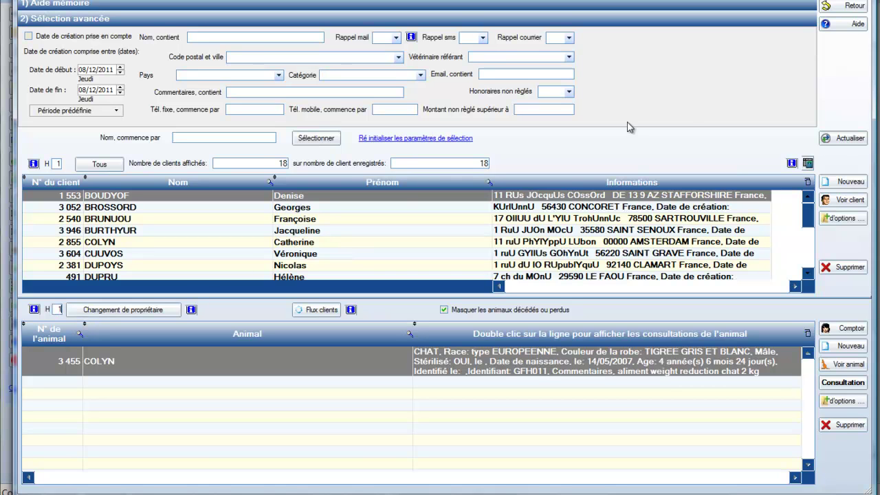
click(849, 137)
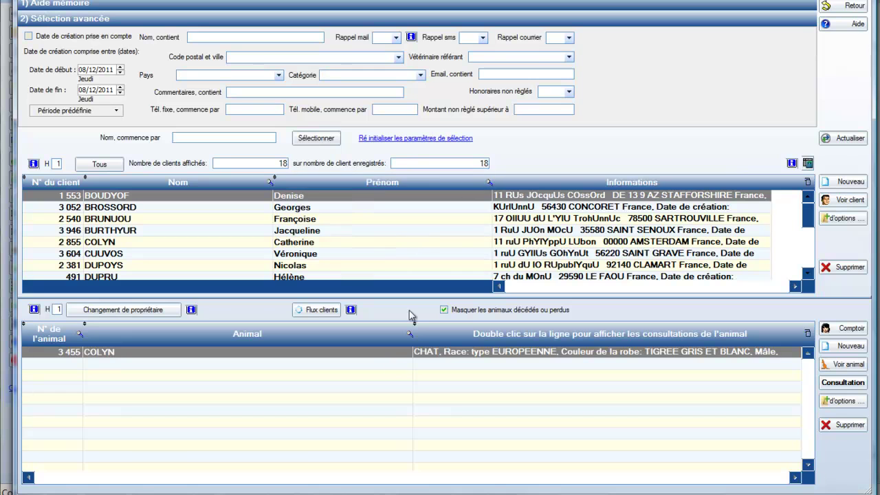
drag(414, 370, 407, 370)
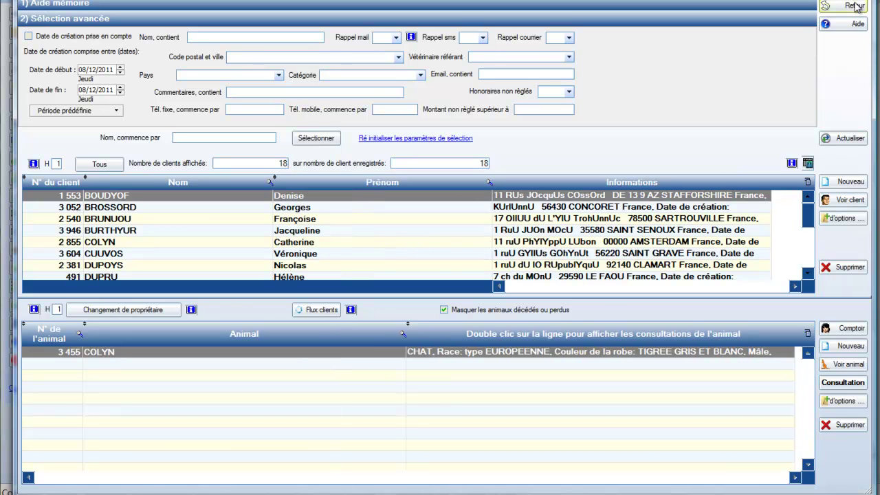
List all clients and filter them in the advanced selection by the country France.
click(99, 165)
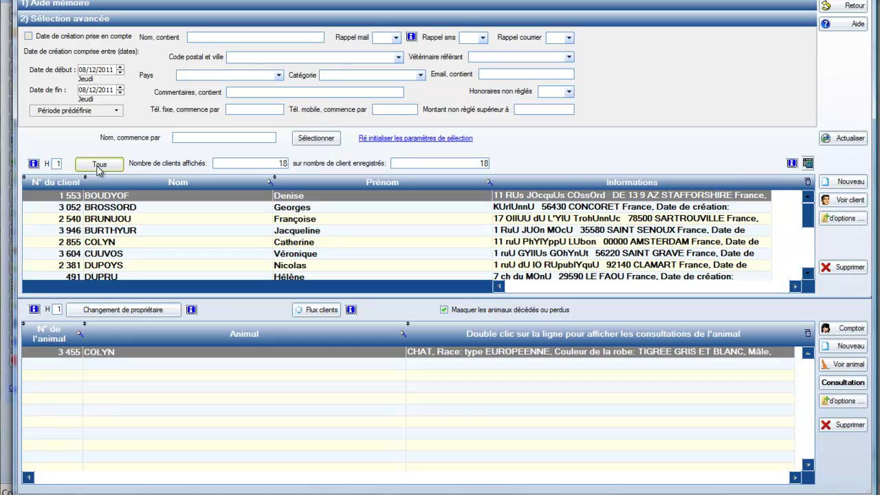
click(220, 75)
drag(275, 107, 282, 161)
click(201, 105)
click(308, 141)
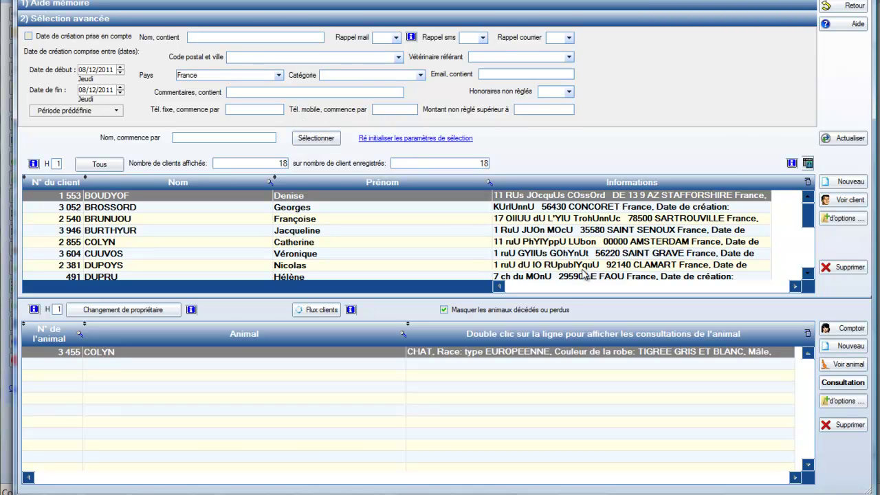
Open the record of the first client in the list, copy the client's e-mail address and validate the record.
click(842, 200)
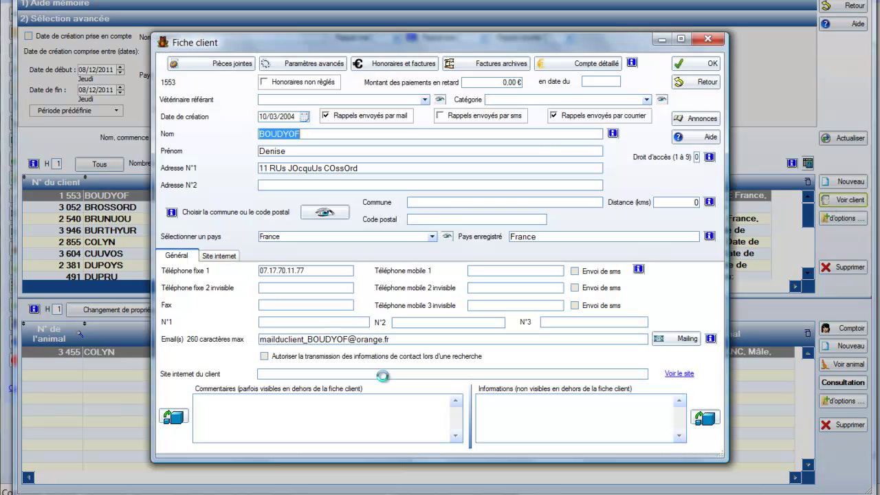
click(318, 340)
right_click(317, 341)
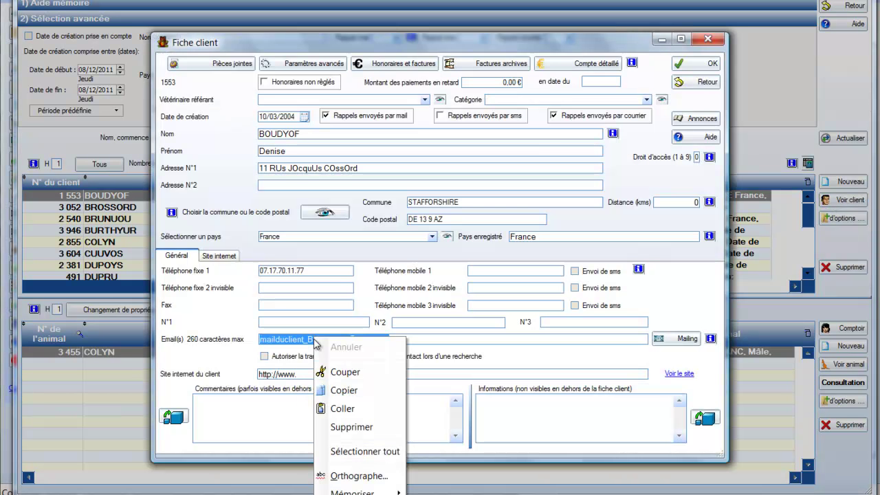
click(351, 396)
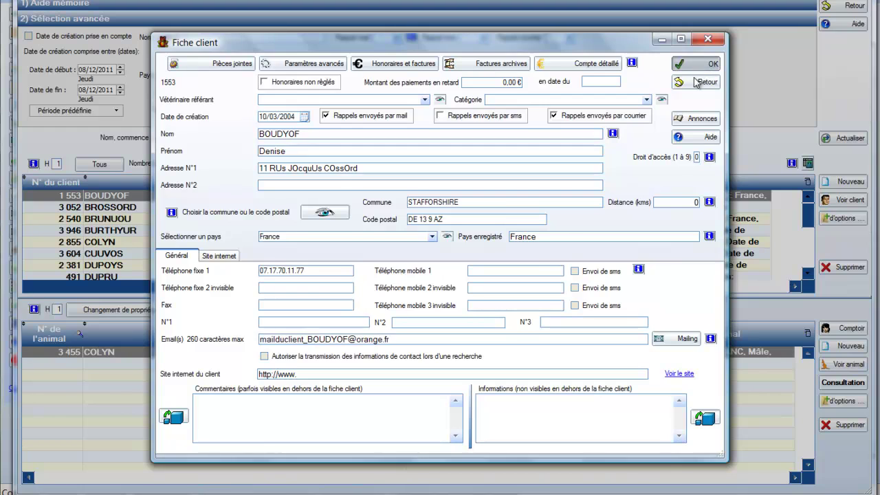
click(696, 63)
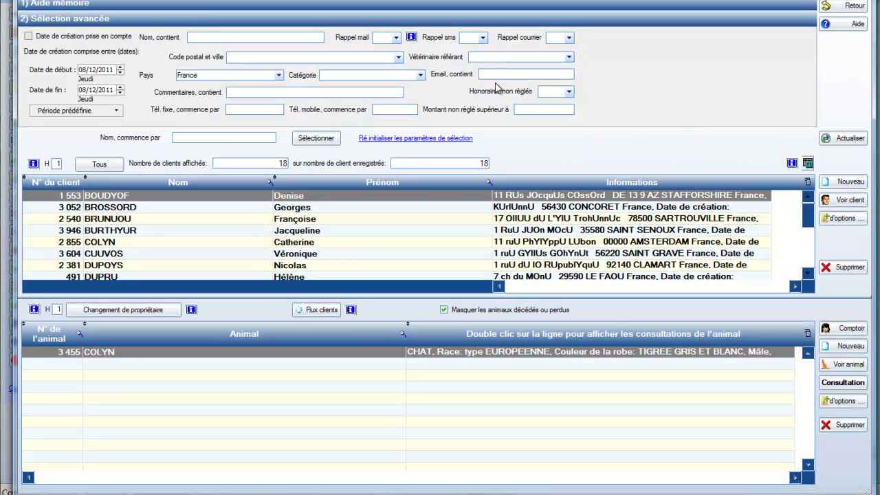
Filter the clients by the copied e-mail address, and reset the selection parameters.
right_click(485, 80)
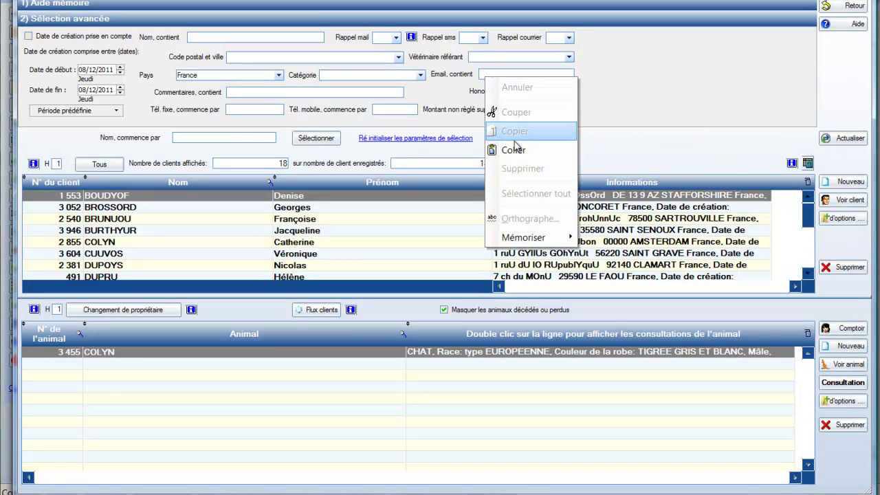
click(515, 150)
click(317, 141)
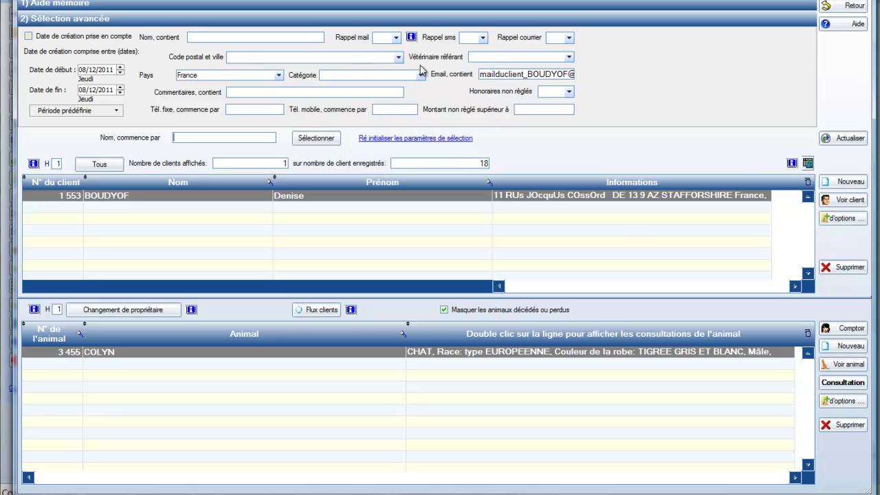
click(406, 140)
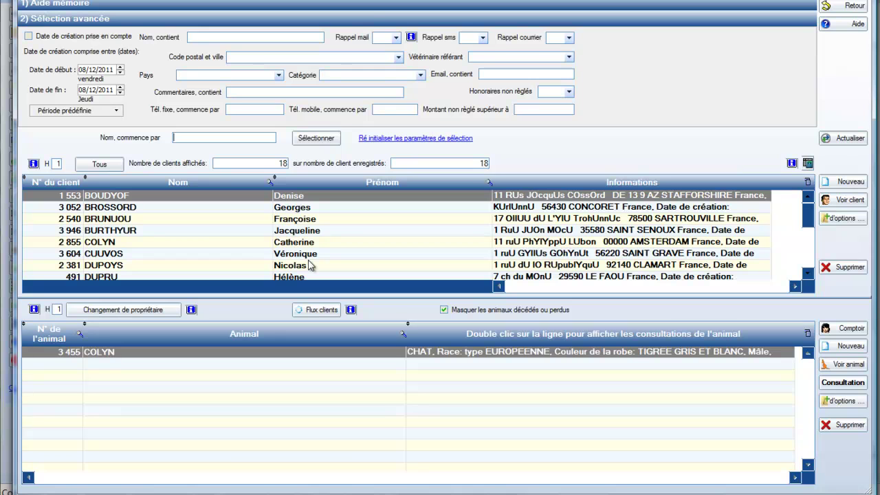
Compare the Aide mémoire and Sélection avancée sections, and search for clients whose name starts with "BRO".
click(364, 6)
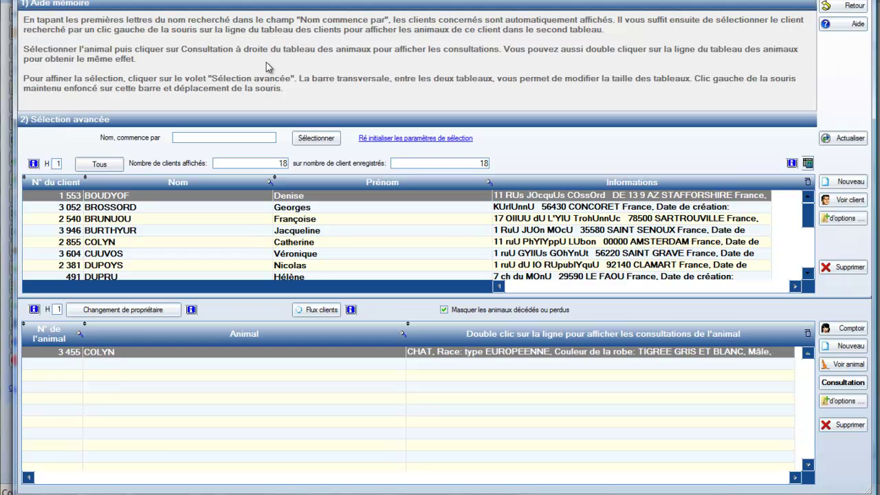
click(301, 118)
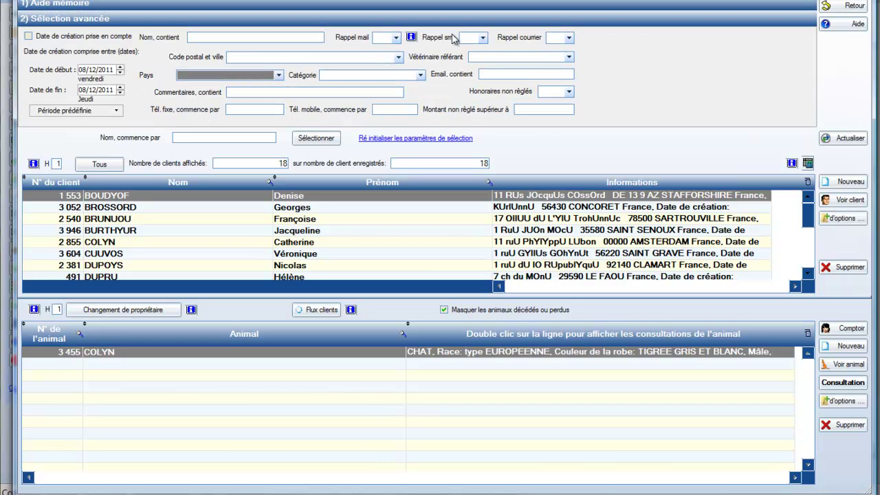
click(261, 5)
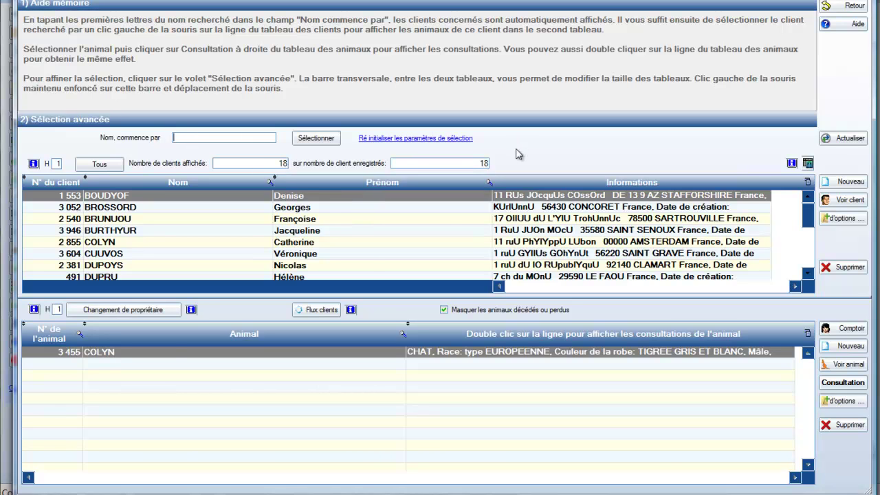
text(BRO)
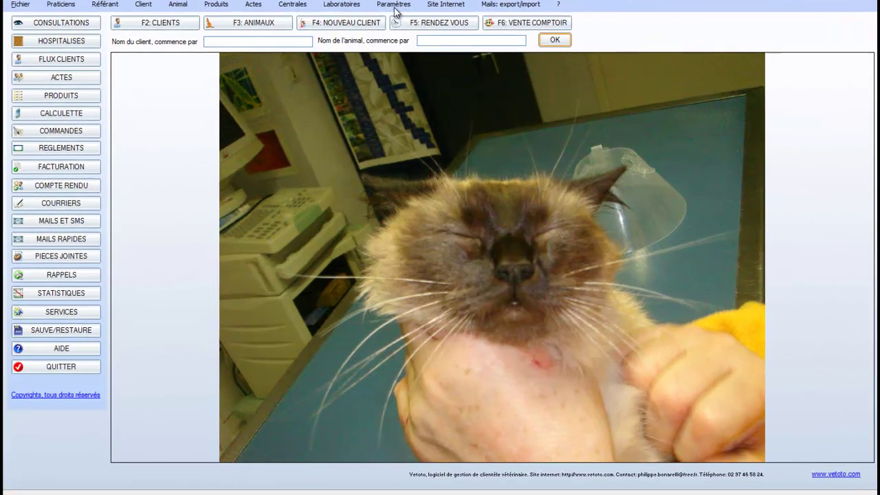
Examine the start-up assistant's practitioner creation form with its alias, password and access right fields, and cancel it.
click(396, 18)
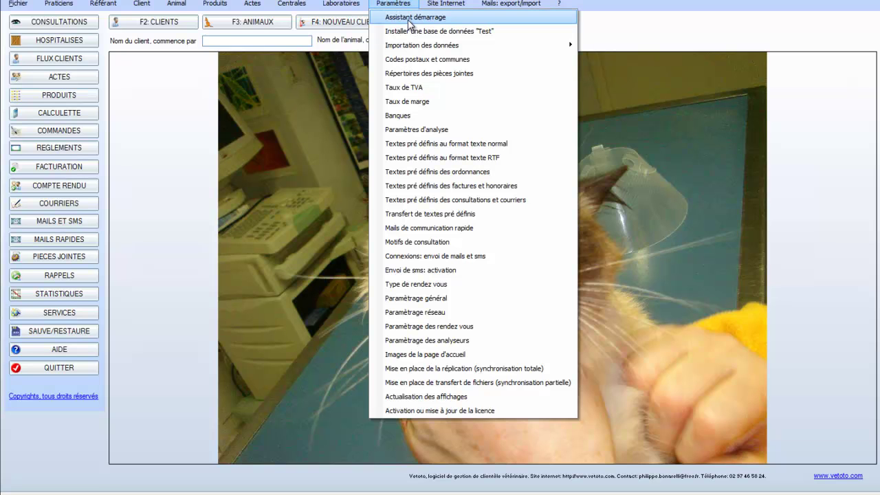
click(408, 19)
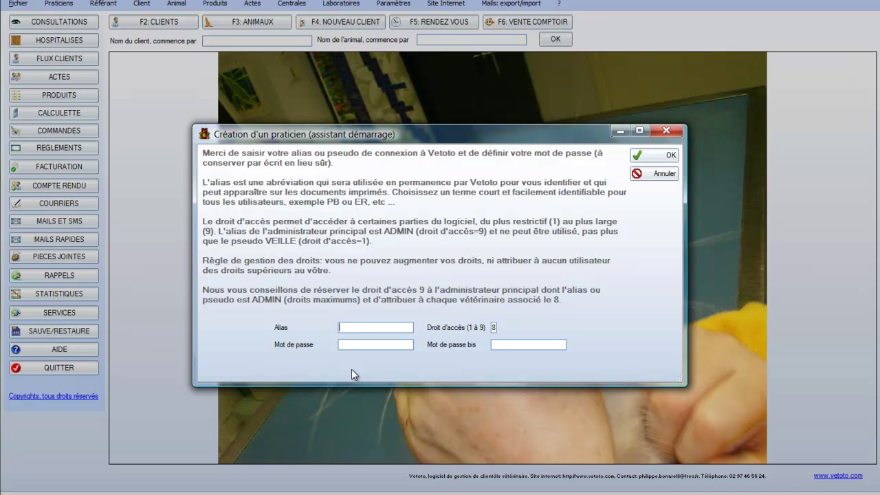
click(353, 346)
click(655, 174)
click(435, 268)
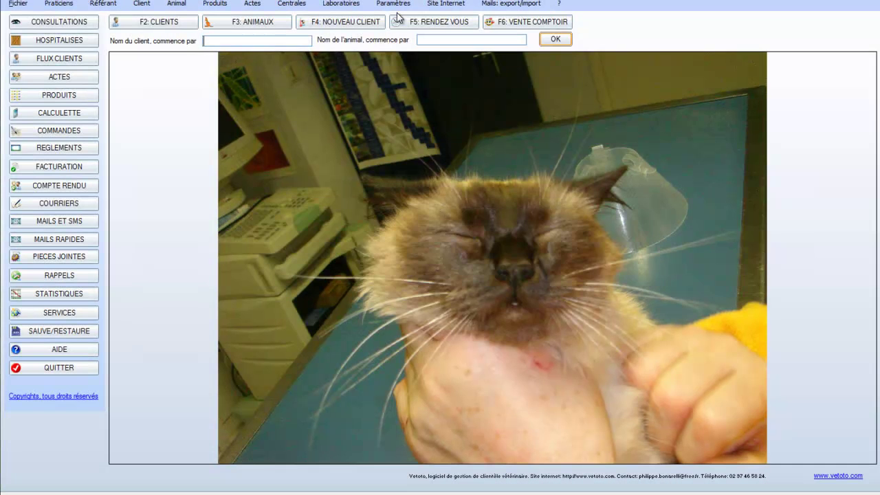
Examine the table of TVA rates in the settings and close it.
click(395, 6)
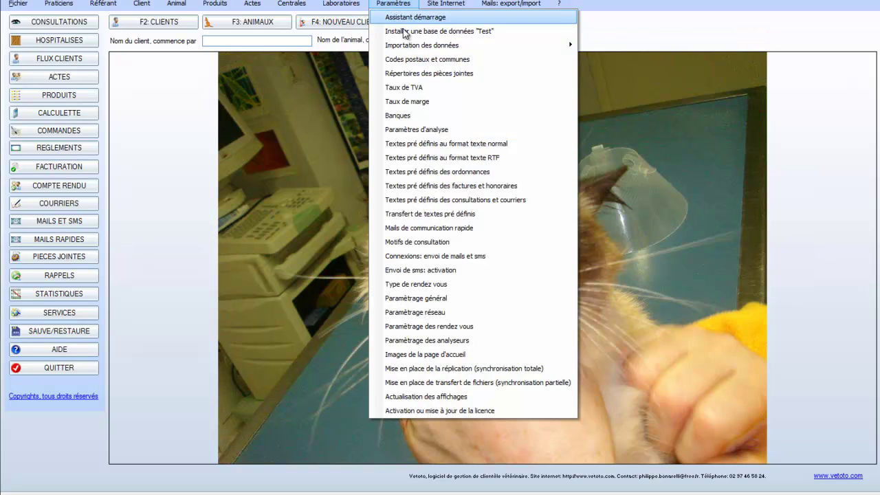
click(415, 88)
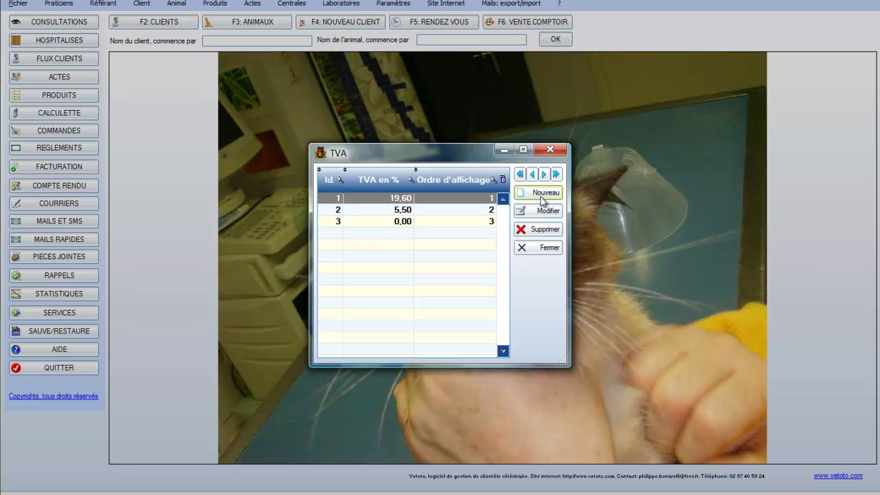
click(540, 250)
Set the software name to VetoExpress in the general settings and validate the change.
click(393, 5)
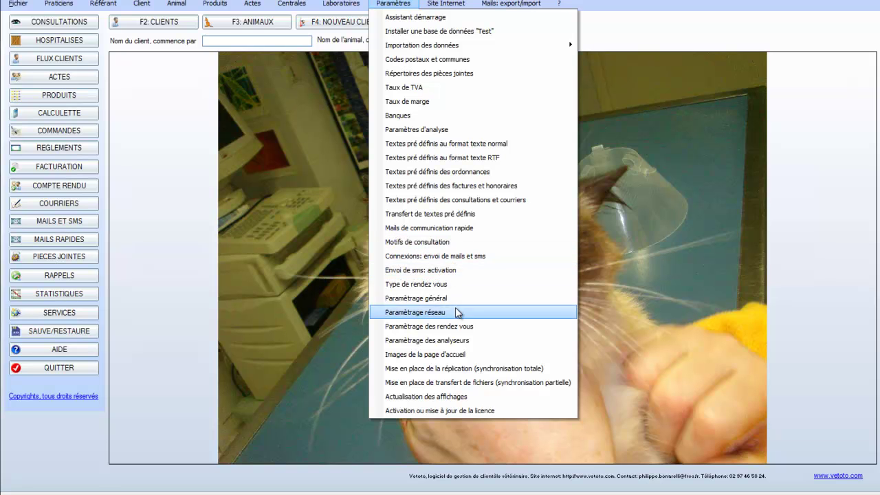
click(424, 297)
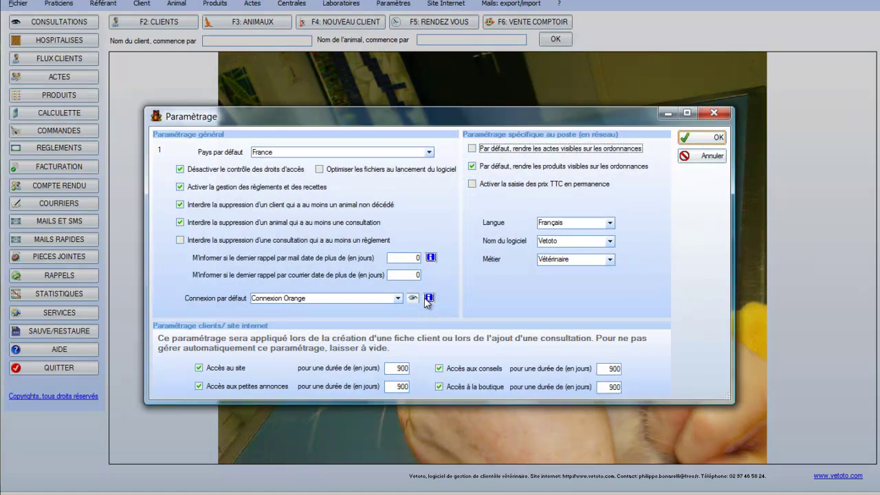
click(261, 301)
click(583, 243)
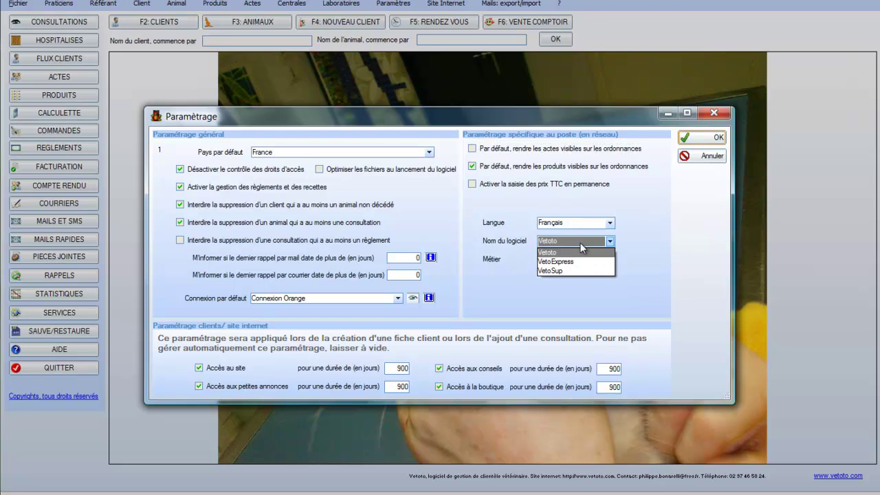
click(568, 262)
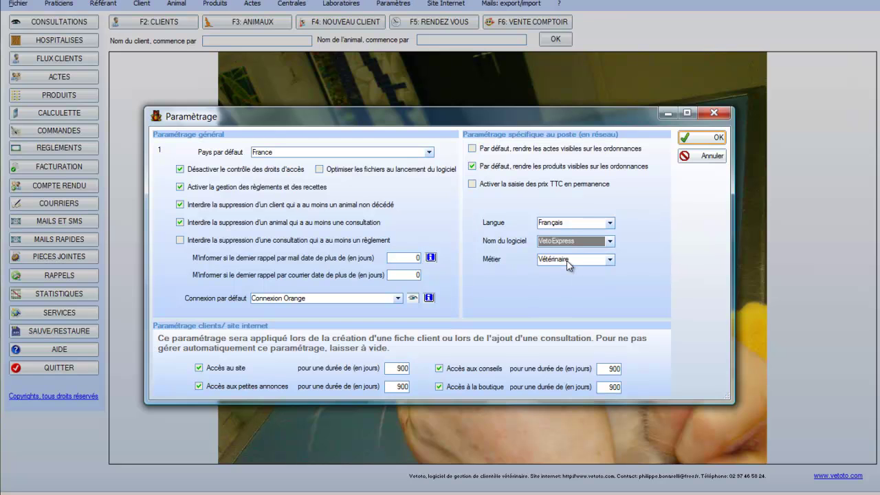
click(701, 138)
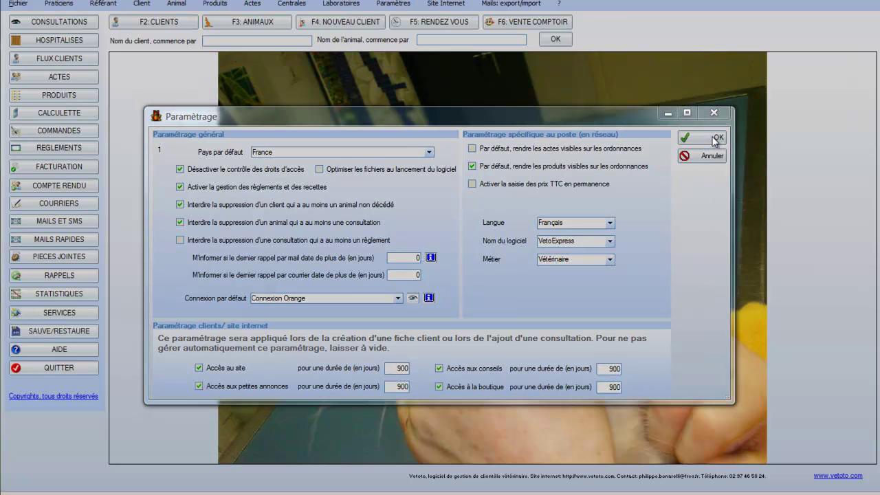
click(448, 283)
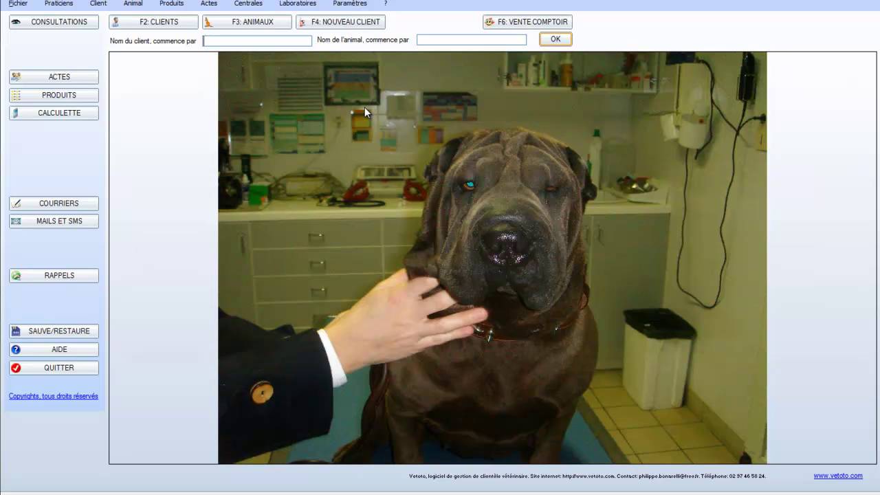
Set the software name to Vetoto in the general settings and validate the change.
click(350, 3)
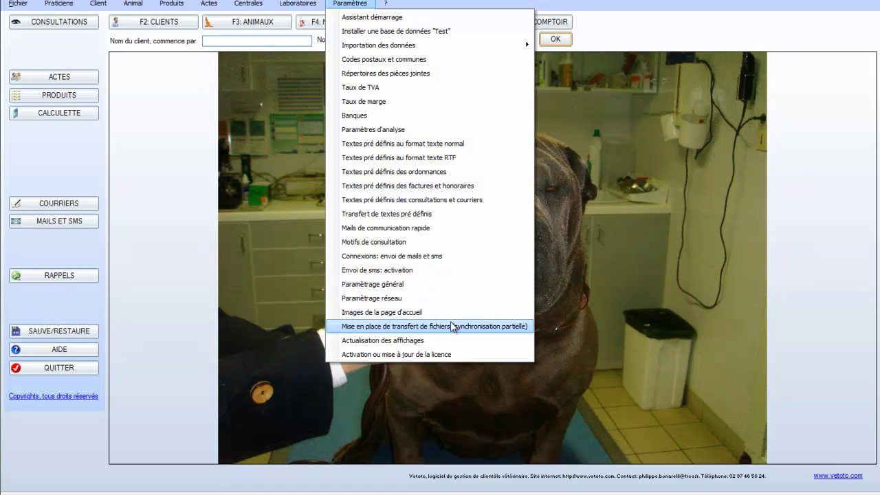
click(410, 284)
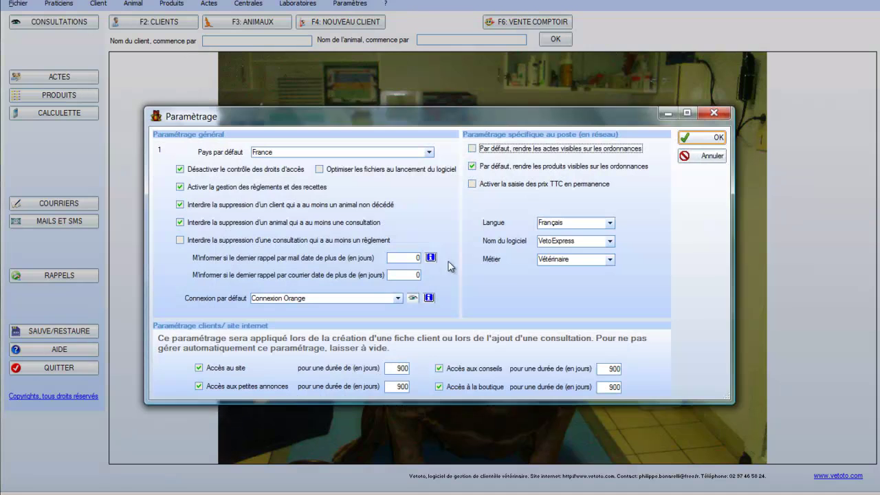
click(563, 242)
click(561, 252)
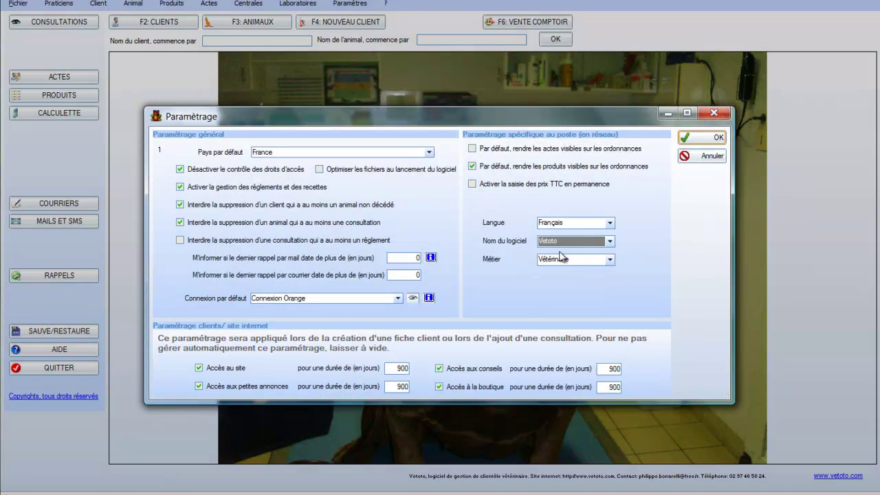
click(700, 138)
click(438, 279)
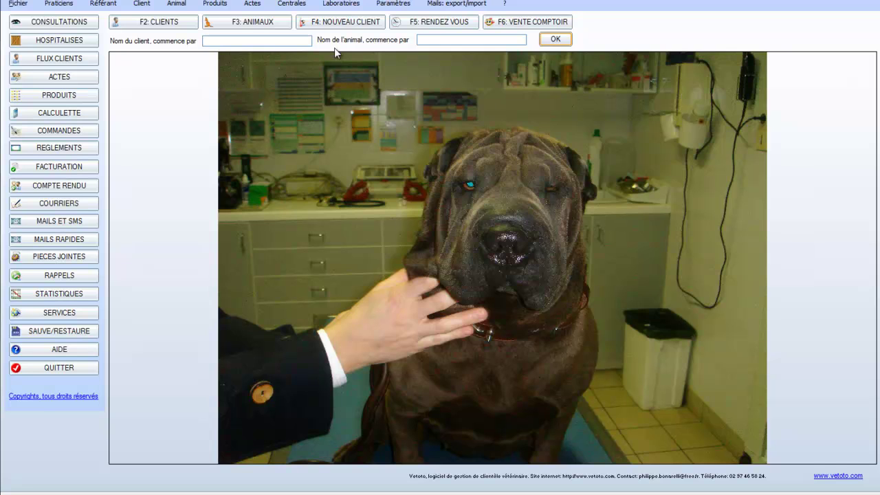
Enable permanent entry of prices including tax (TTC) in the general settings and validate the change.
click(389, 4)
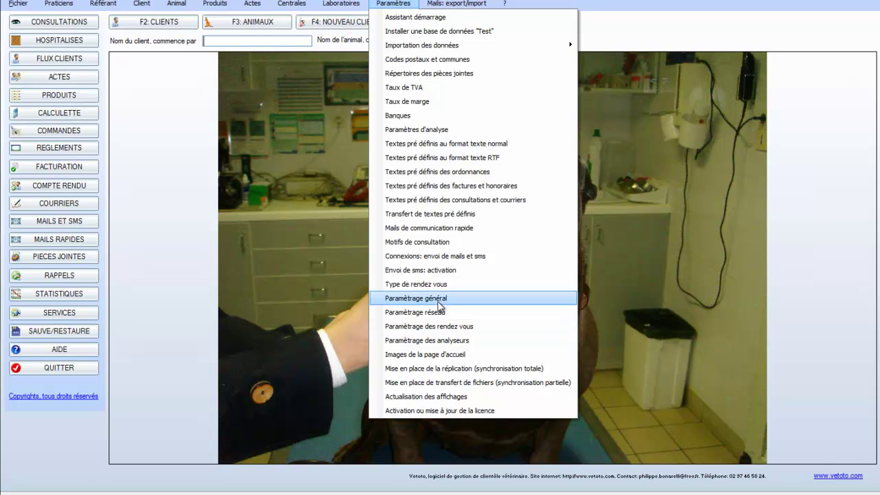
click(441, 298)
click(473, 185)
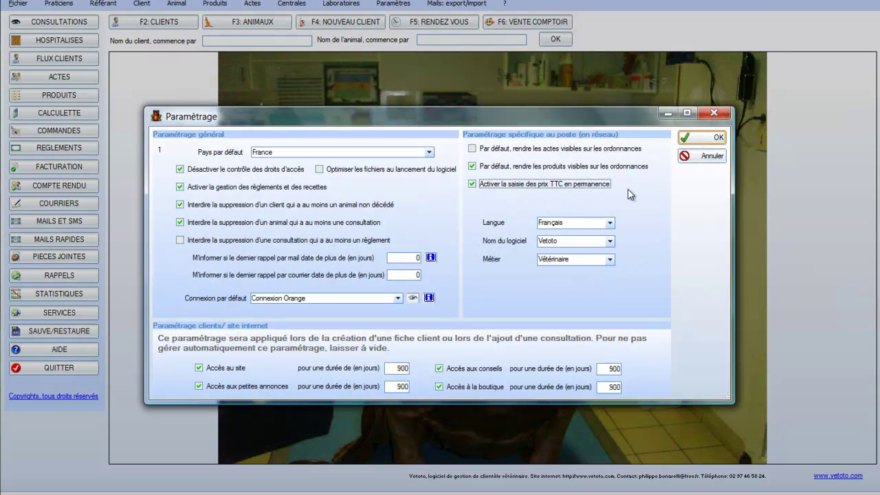
click(701, 137)
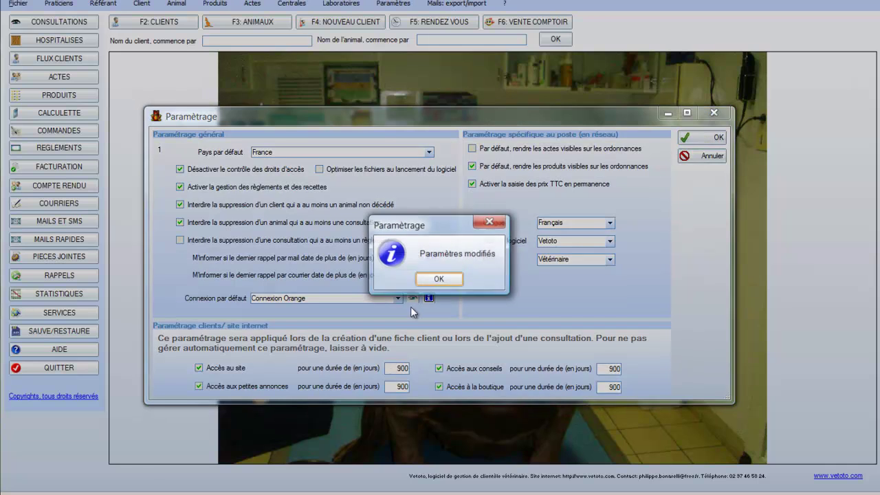
click(439, 279)
Open the software activation and licence update window from the settings.
click(393, 4)
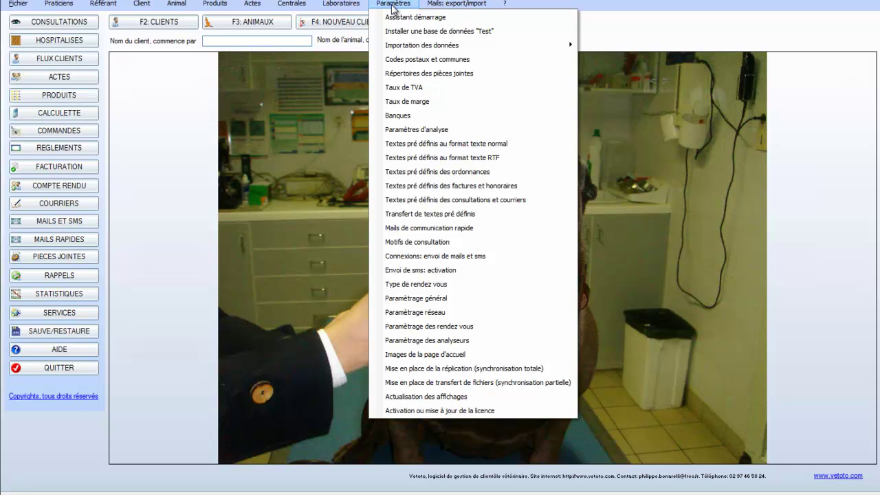
click(399, 412)
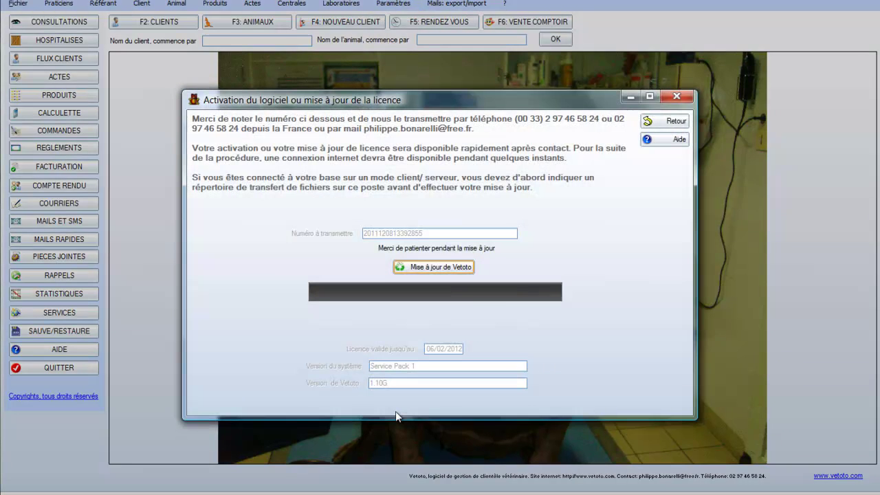